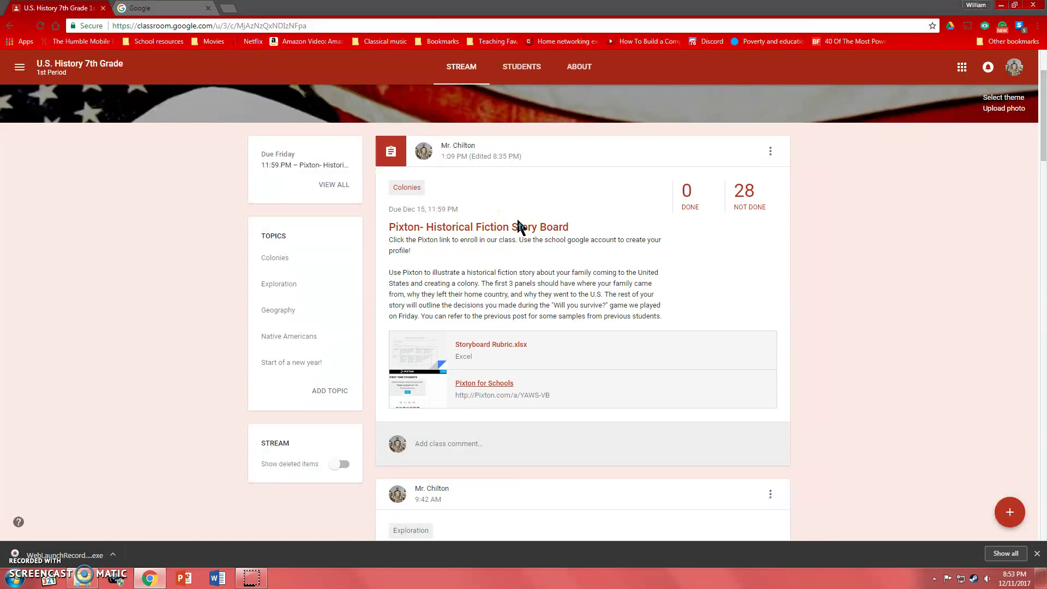
Open the Pixton for Schools link from the storyboard assignment and start the guided comic maker tutorial.
{"action": "left_click", "coordinate": [487, 392]}
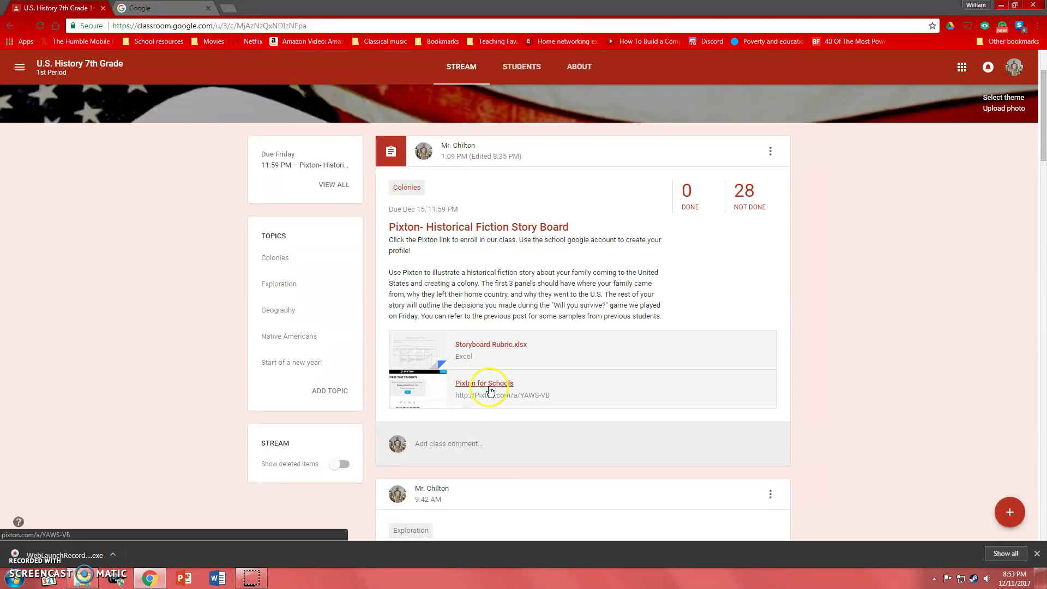
{"action": "left_click", "coordinate": [490, 391]}
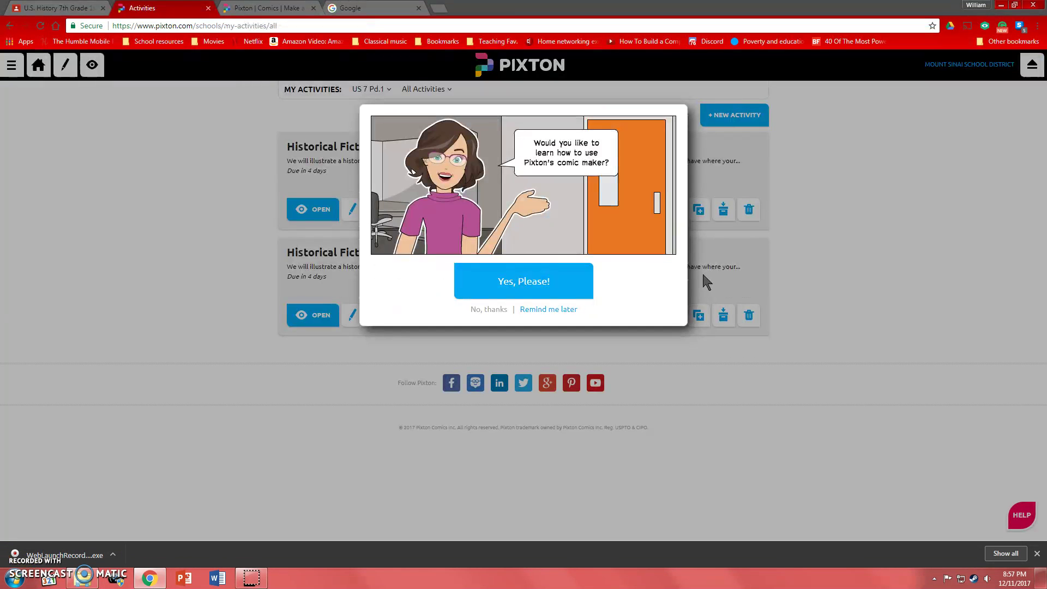
{"action": "left_click", "coordinate": [652, 279]}
{"action": "left_click", "coordinate": [639, 299]}
{"action": "left_click", "coordinate": [487, 162]}
{"action": "left_click", "coordinate": [537, 279]}
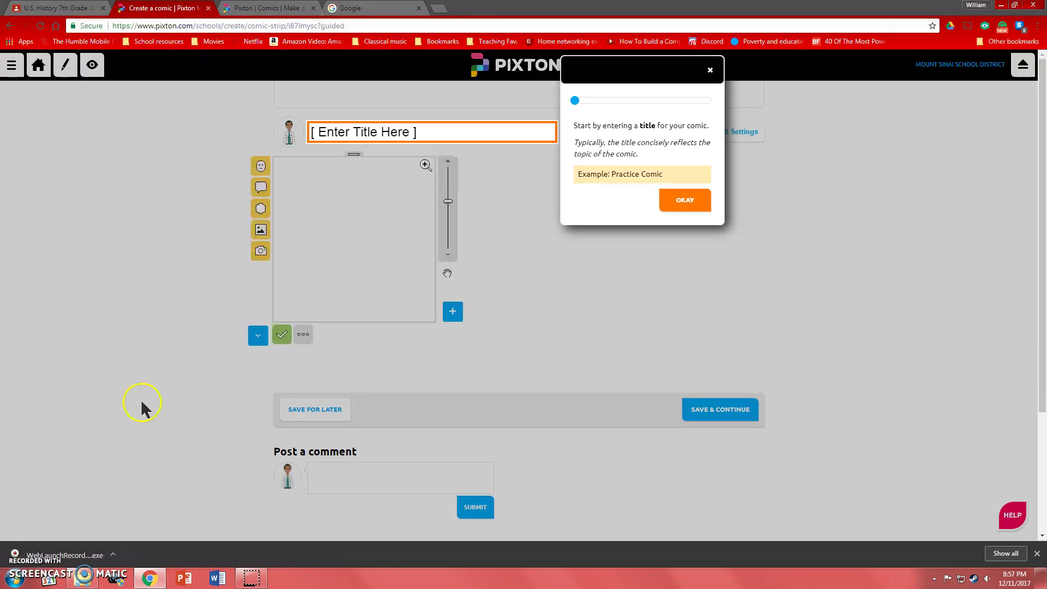
Title the comic "Colony Comic" and continue with the tutorial.
{"action": "left_click", "coordinate": [424, 128]}
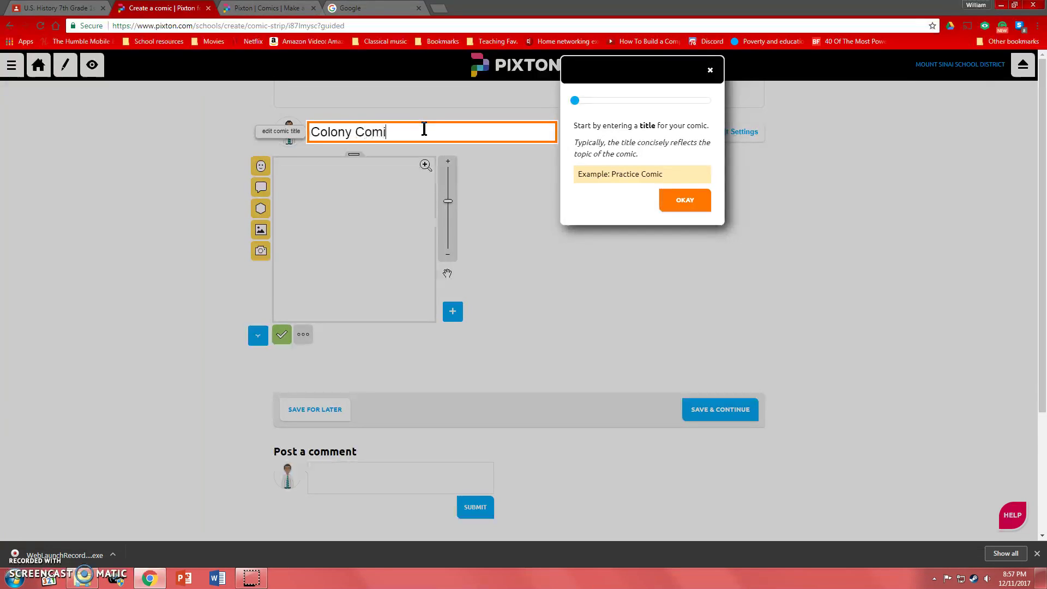
{"action": "left_click", "coordinate": [696, 204]}
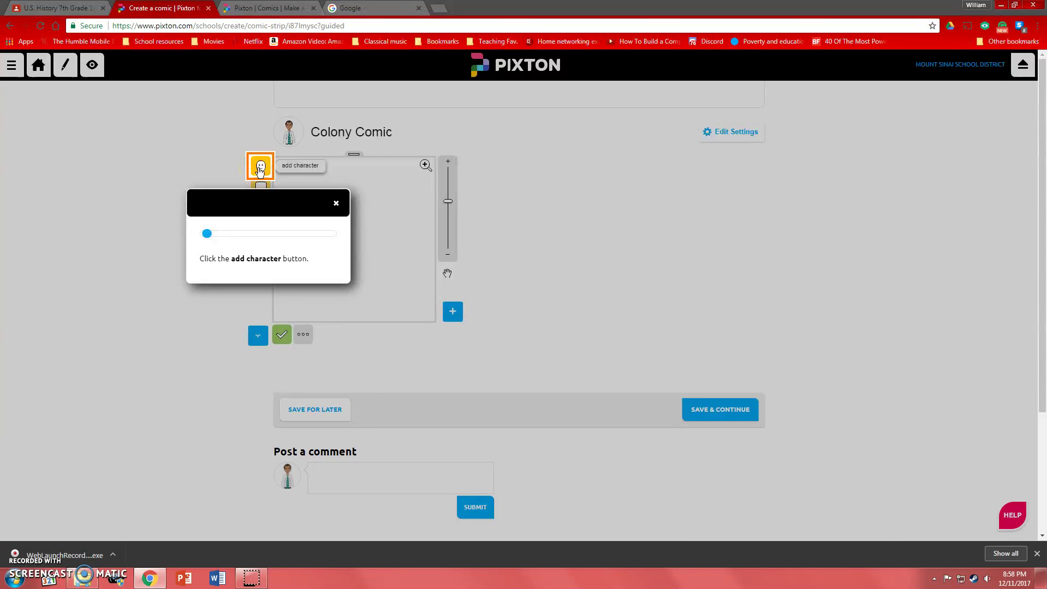
Add two preset characters to the panel: the crowned king in red, found by searching "king", and the bearded barefoot man in tan.
{"action": "left_click", "coordinate": [260, 170]}
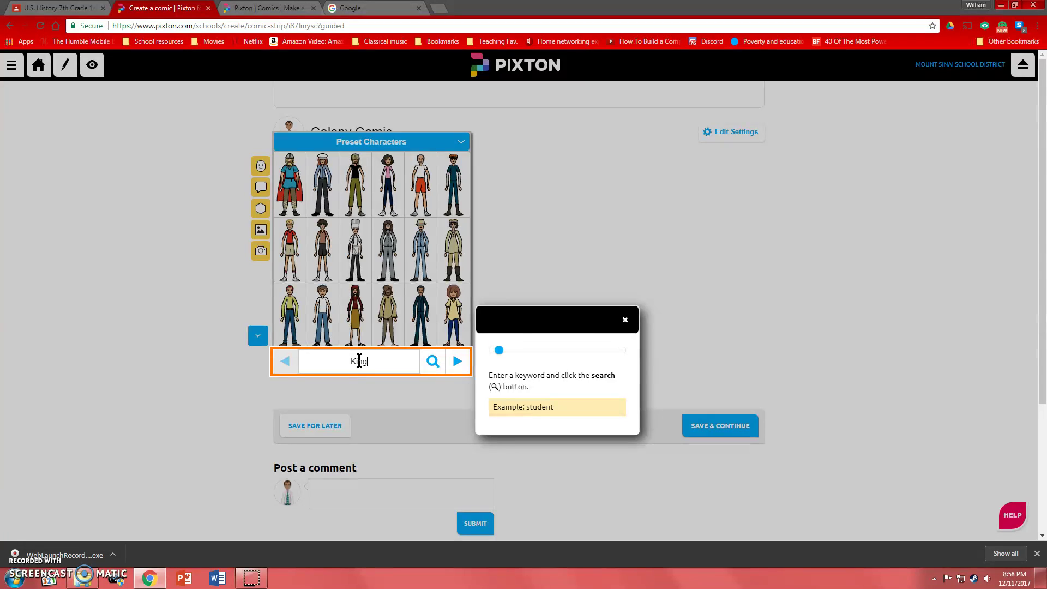
{"action": "key", "text": "Return"}
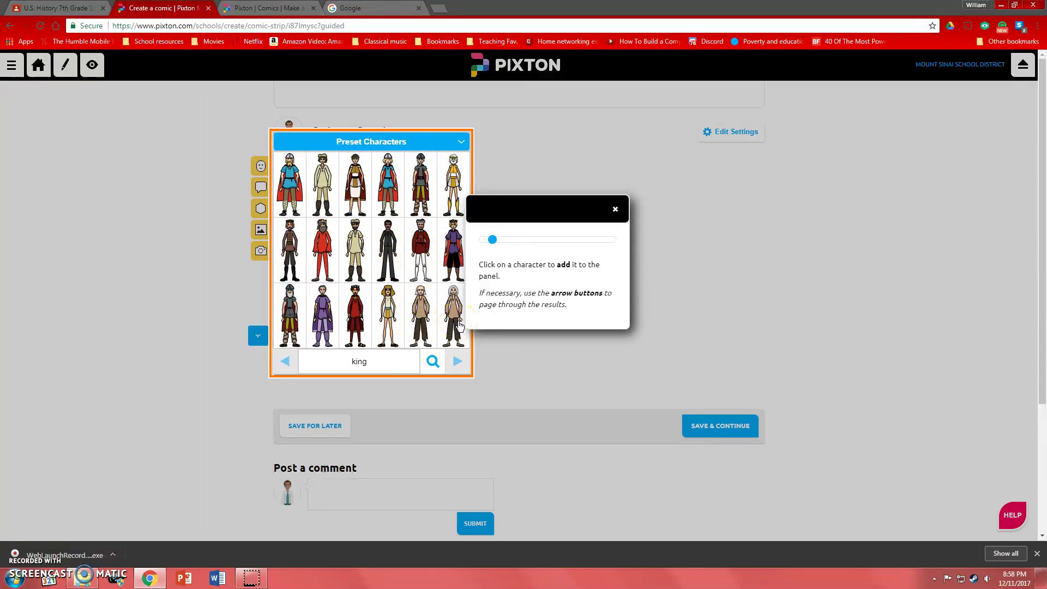
{"action": "left_click", "coordinate": [352, 364]}
{"action": "left_click", "coordinate": [431, 319]}
{"action": "left_click", "coordinate": [493, 247]}
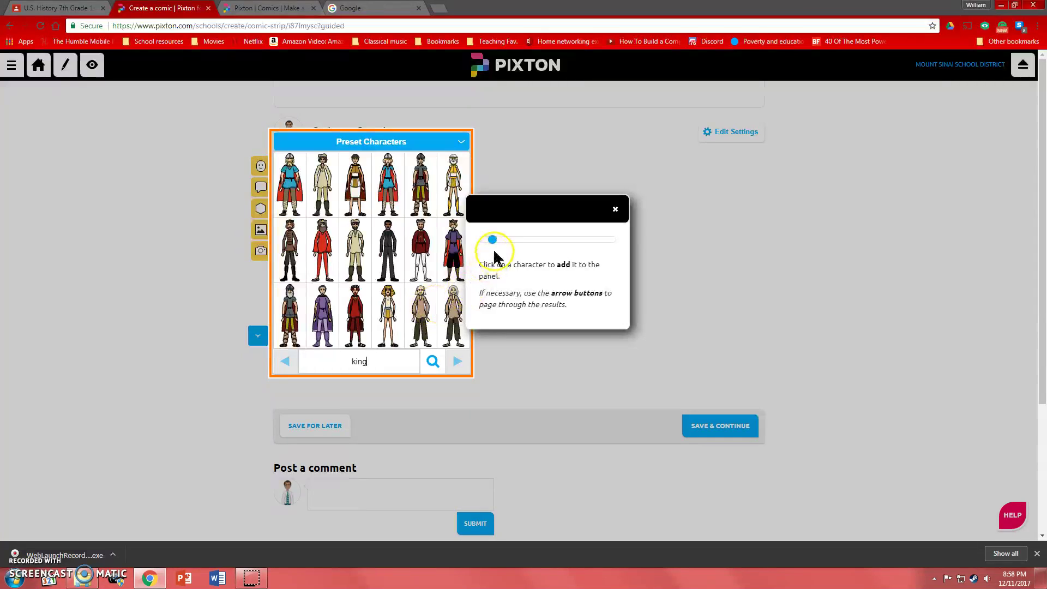
{"action": "left_click", "coordinate": [352, 311]}
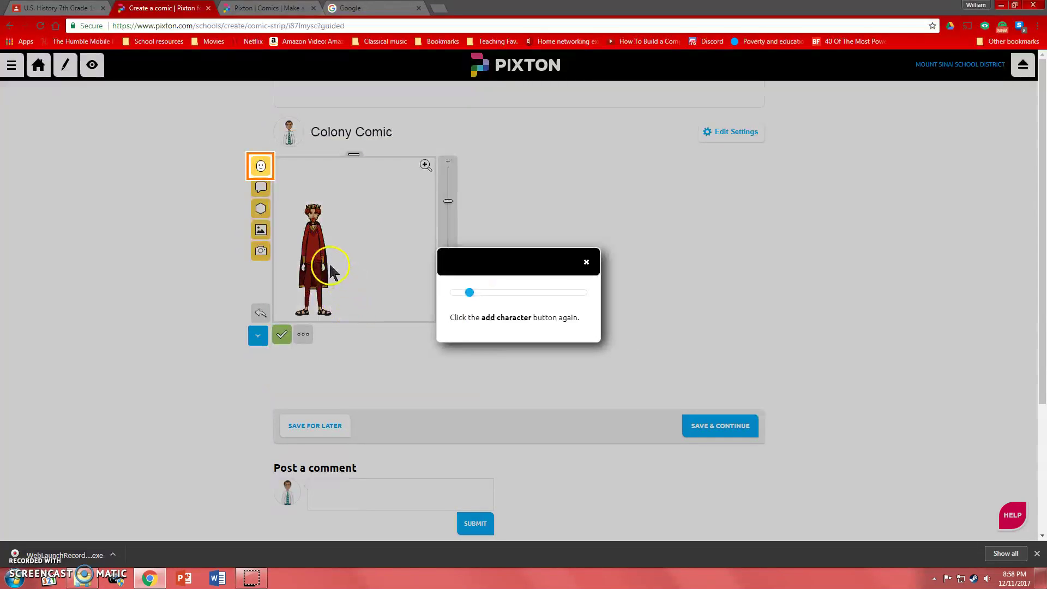
{"action": "left_click", "coordinate": [269, 174]}
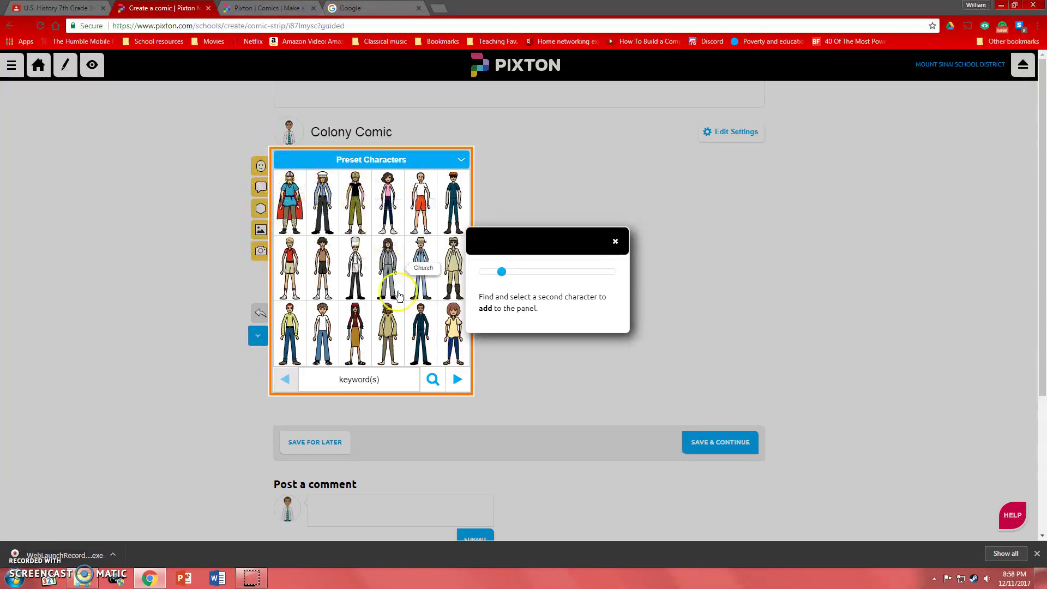
{"action": "left_click", "coordinate": [395, 336]}
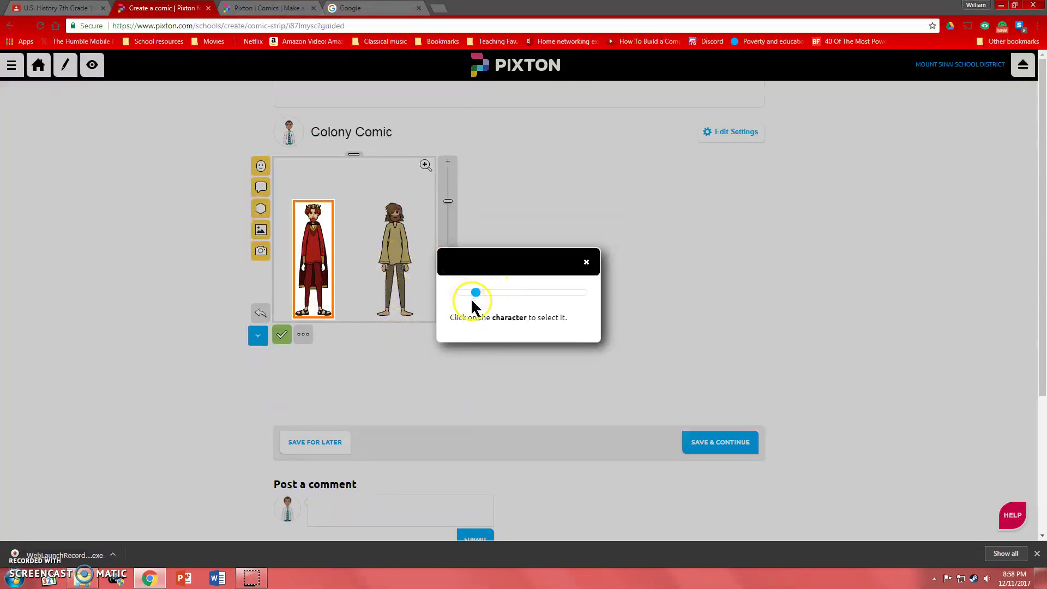
Recolor the king's hair and beard dark brown in a face close-up, and deselect him.
{"action": "left_click", "coordinate": [321, 263]}
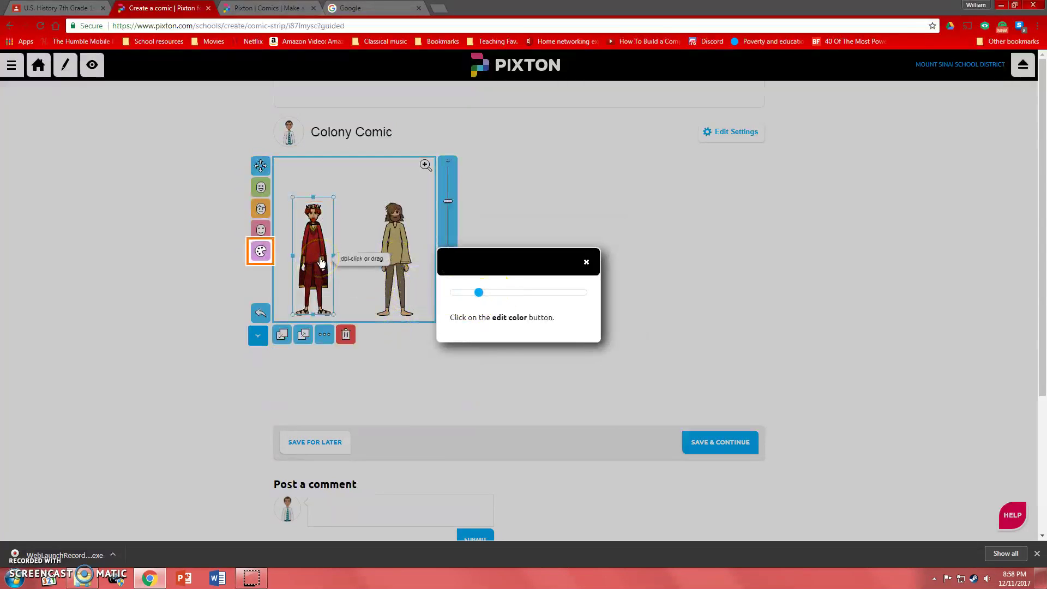
{"action": "left_click", "coordinate": [260, 251]}
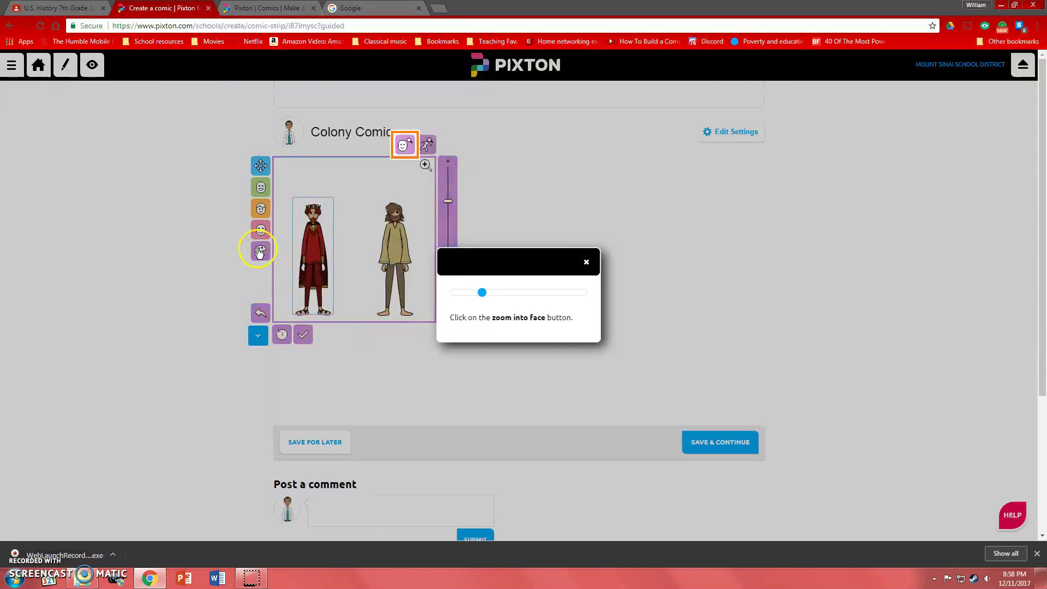
{"action": "left_click", "coordinate": [405, 146]}
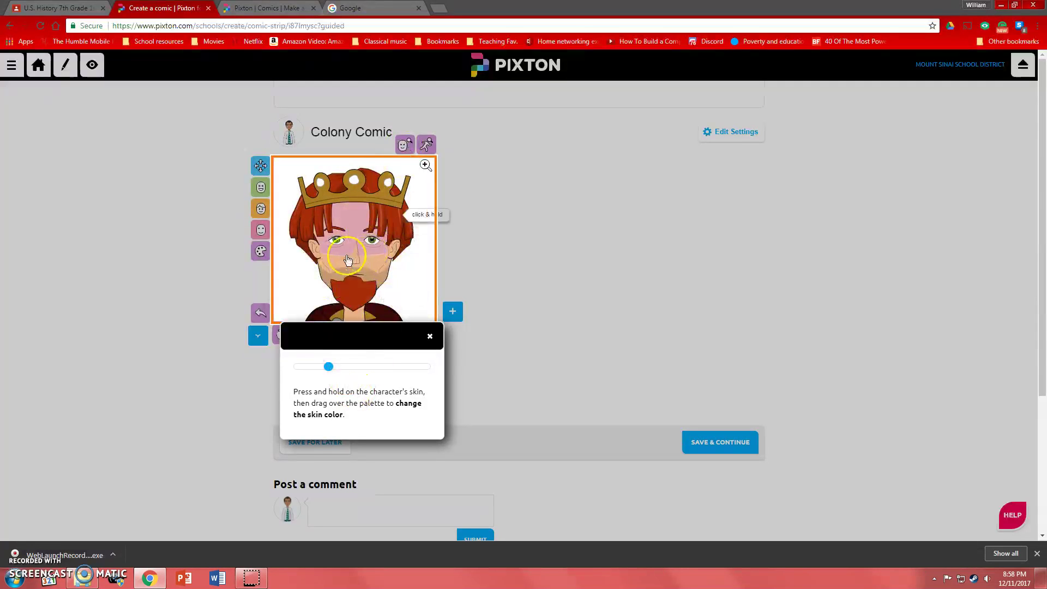
{"action": "left_click", "coordinate": [357, 307]}
{"action": "left_click_drag", "start_coordinate": [357, 306], "coordinate": [475, 325]}
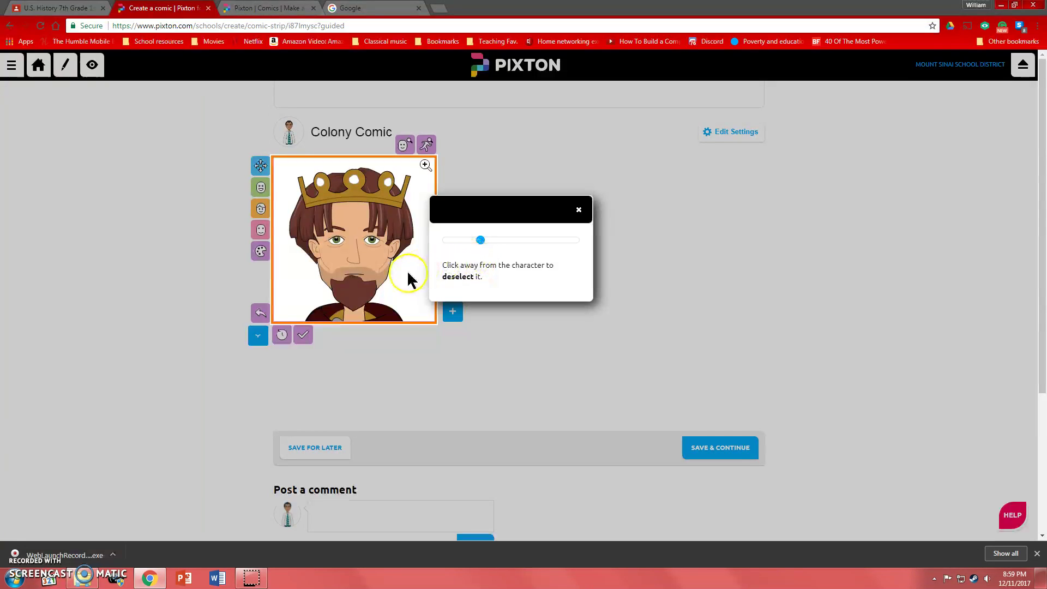
{"action": "left_click", "coordinate": [549, 368]}
Search the preset backgrounds for "castle", "city" and "middle ages".
{"action": "left_click", "coordinate": [261, 229]}
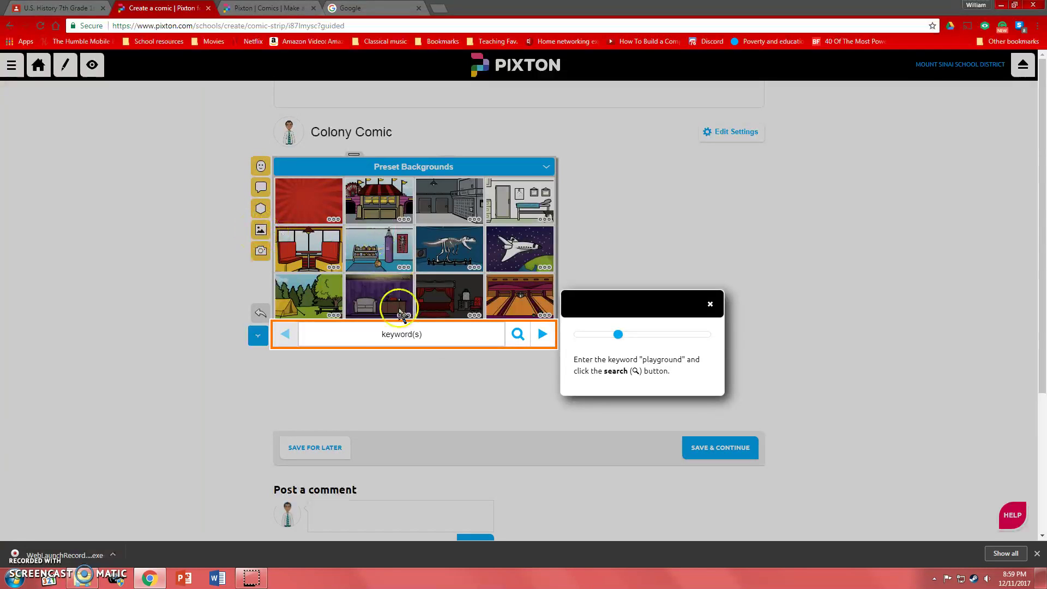
{"action": "left_click", "coordinate": [380, 339]}
{"action": "key", "text": "Return"}
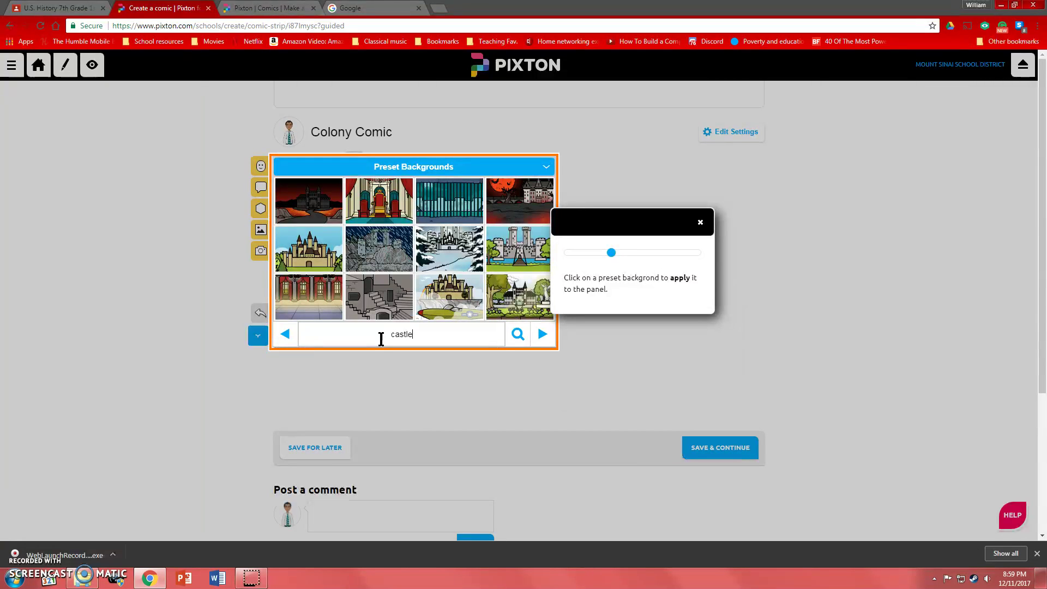
{"action": "key", "text": "BackSpace"}
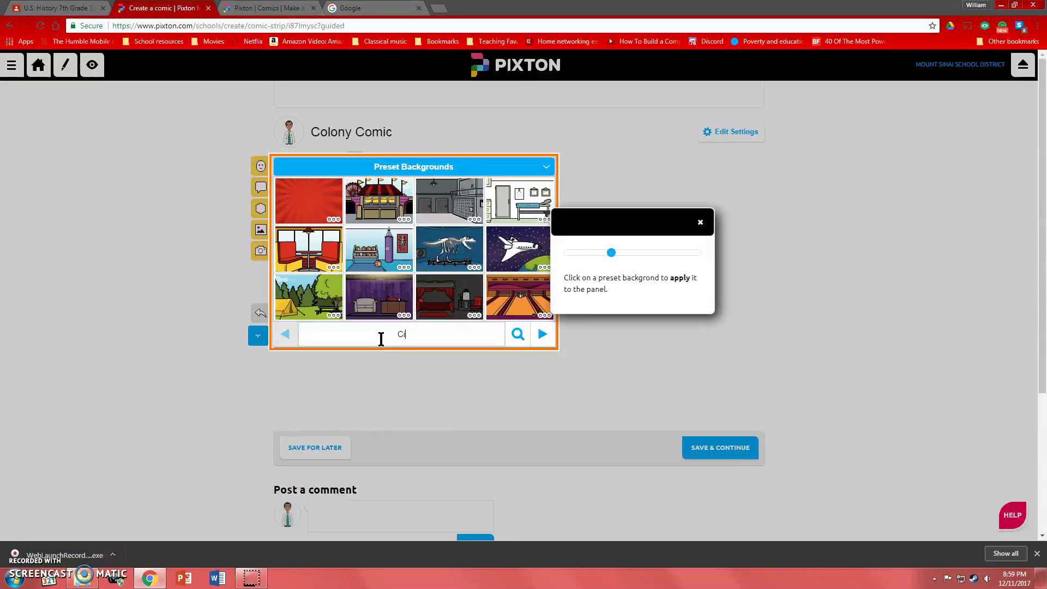
{"action": "key", "text": "Return"}
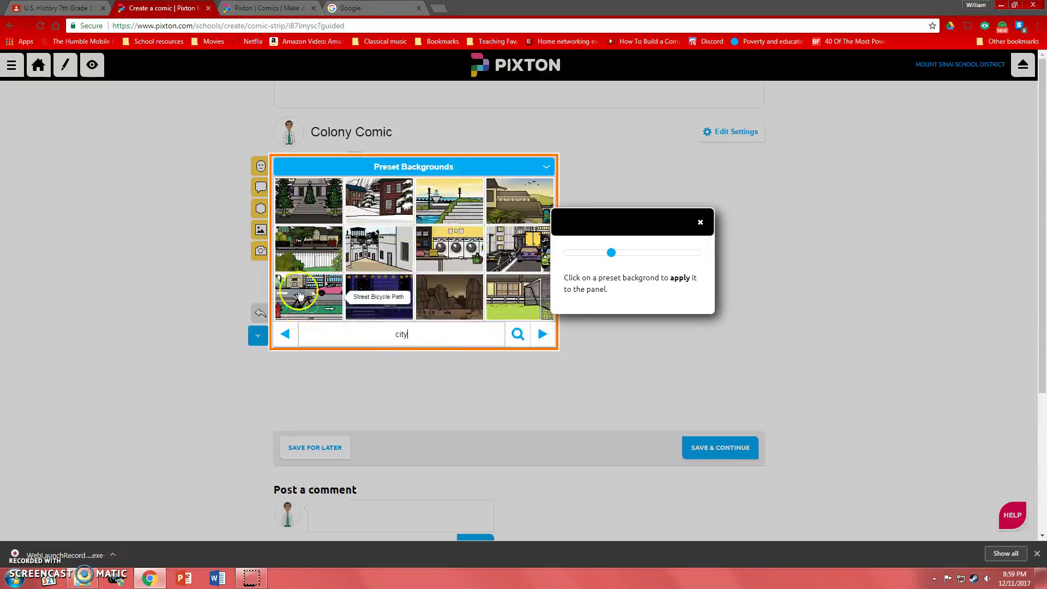
{"action": "left_click_drag", "start_coordinate": [423, 333], "coordinate": [334, 305]}
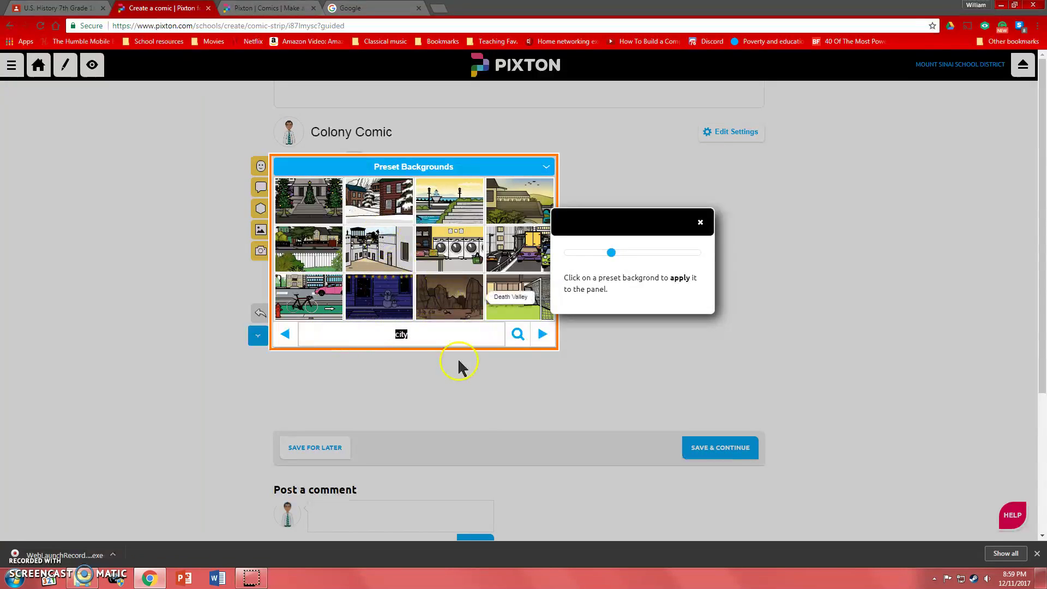
{"action": "type", "text": "M"}
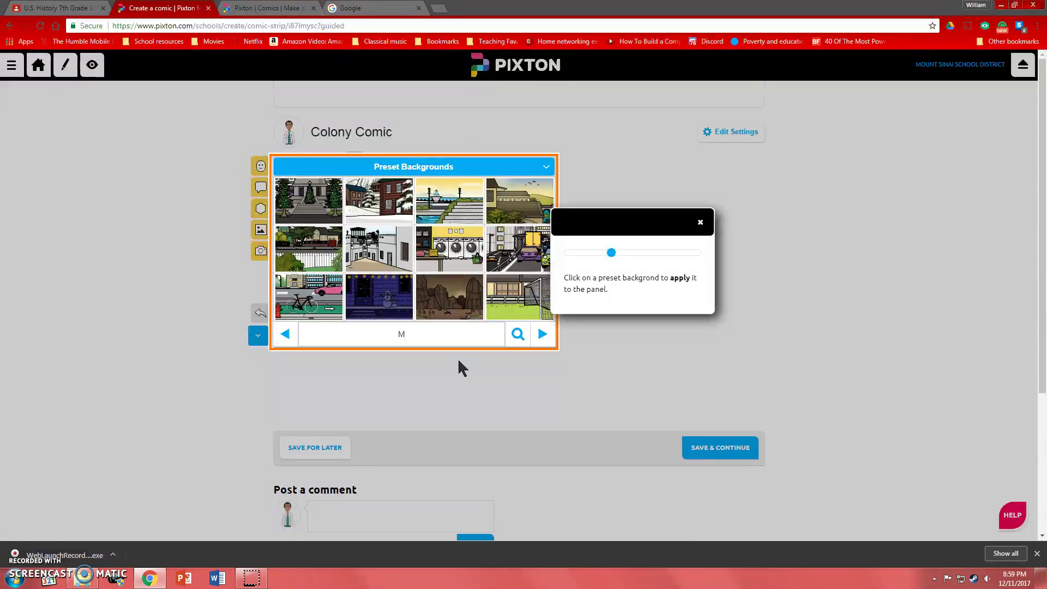
{"action": "type", "text": "iddle Ages"}
{"action": "key", "text": "Return"}
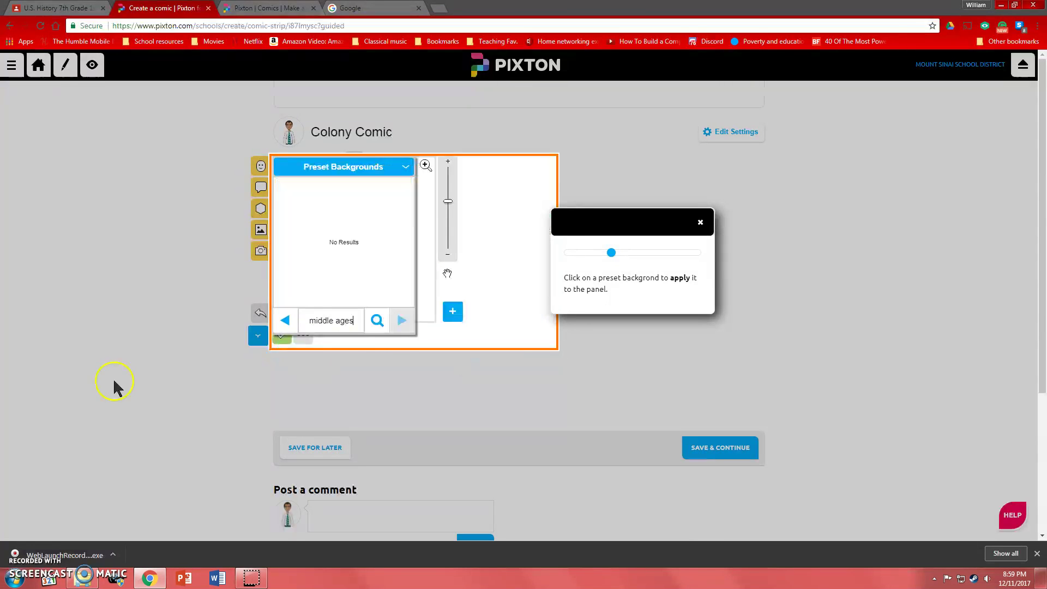
{"action": "left_click", "coordinate": [286, 325]}
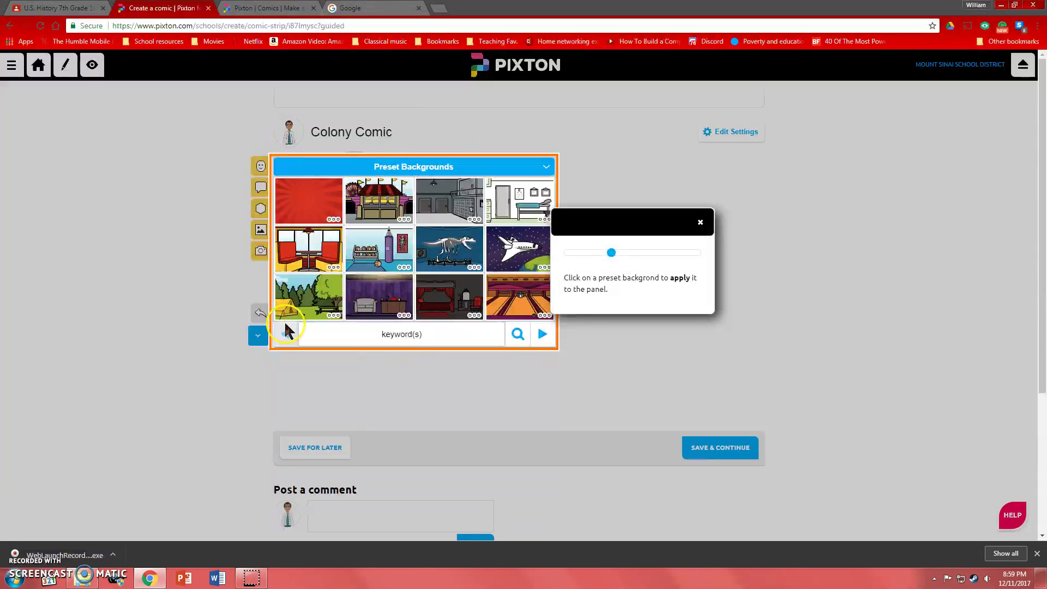
Search the preset backgrounds for "village" and apply the Medieval Village scene to the panel.
{"action": "left_click", "coordinate": [427, 338]}
{"action": "type", "text": "village"}
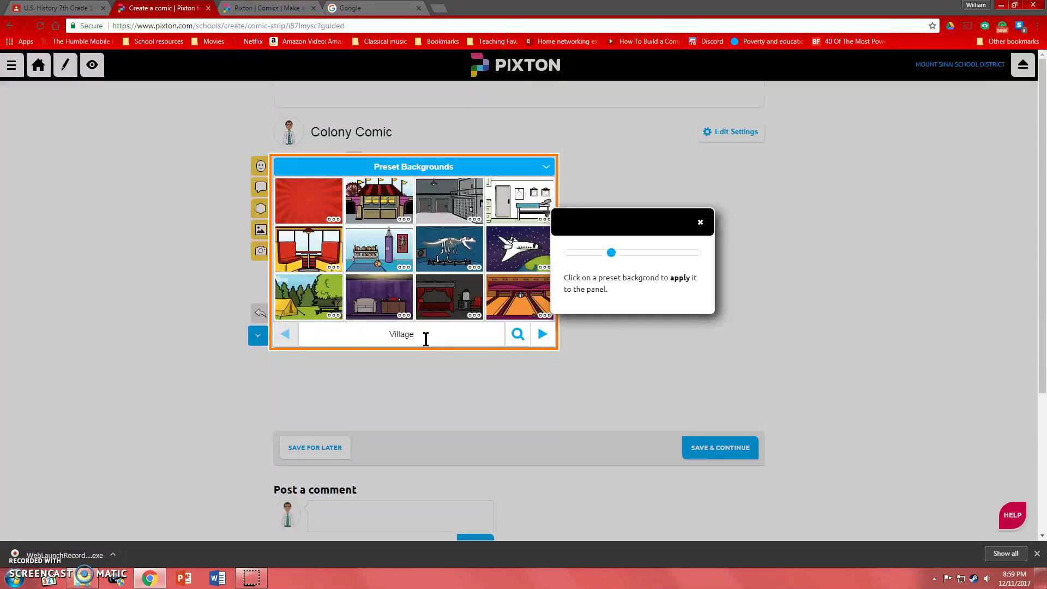
{"action": "key", "text": "Return"}
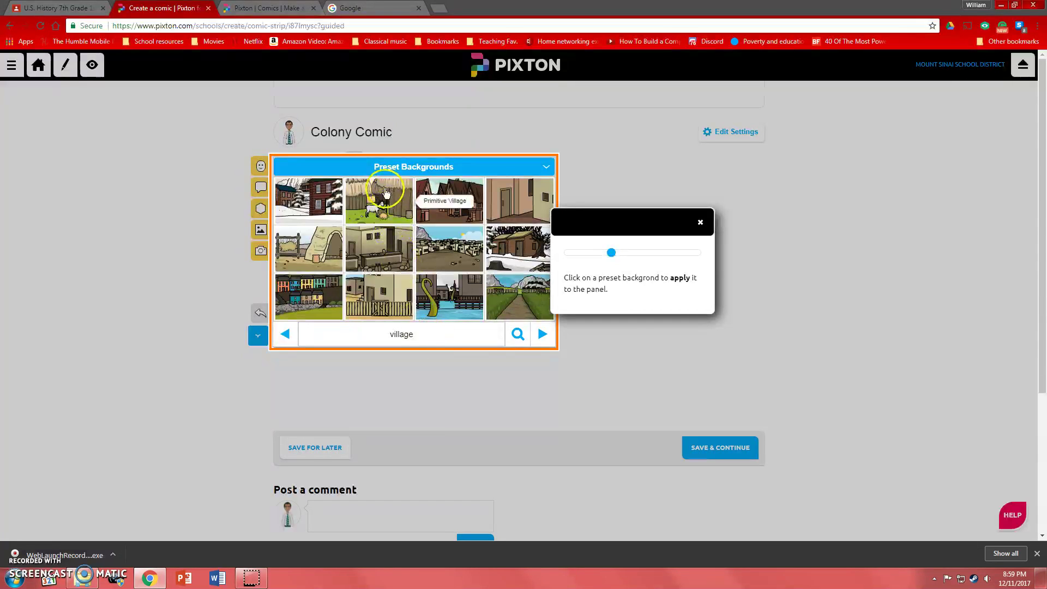
{"action": "left_click", "coordinate": [453, 209]}
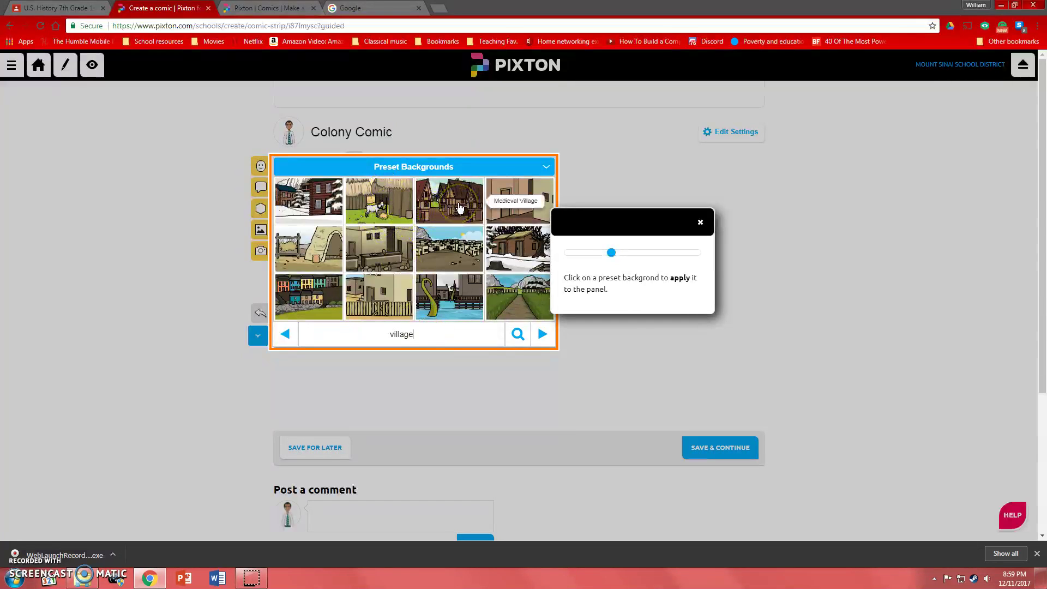
{"action": "left_click", "coordinate": [414, 206]}
{"action": "left_click", "coordinate": [372, 224]}
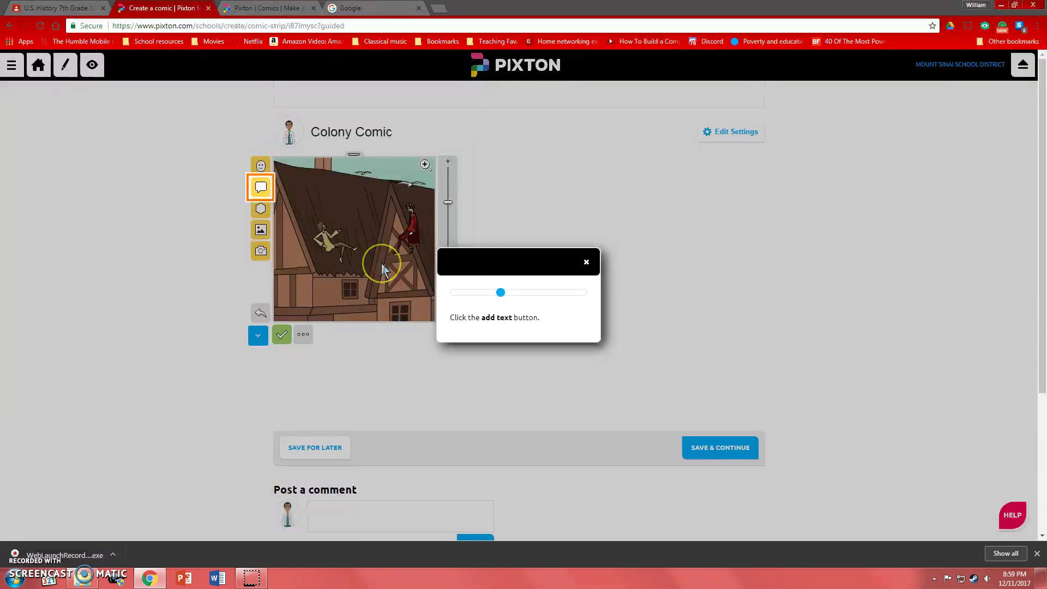
Add a speech bubble to the panel reading "Why are we on the roof?".
{"action": "left_click", "coordinate": [272, 187]}
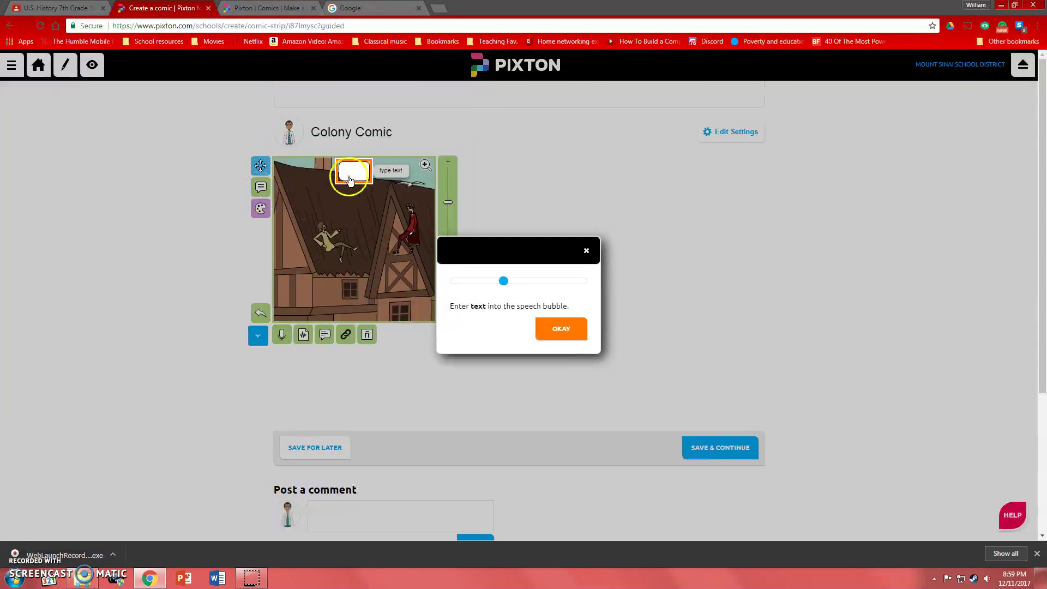
{"action": "type", "text": "Why are"}
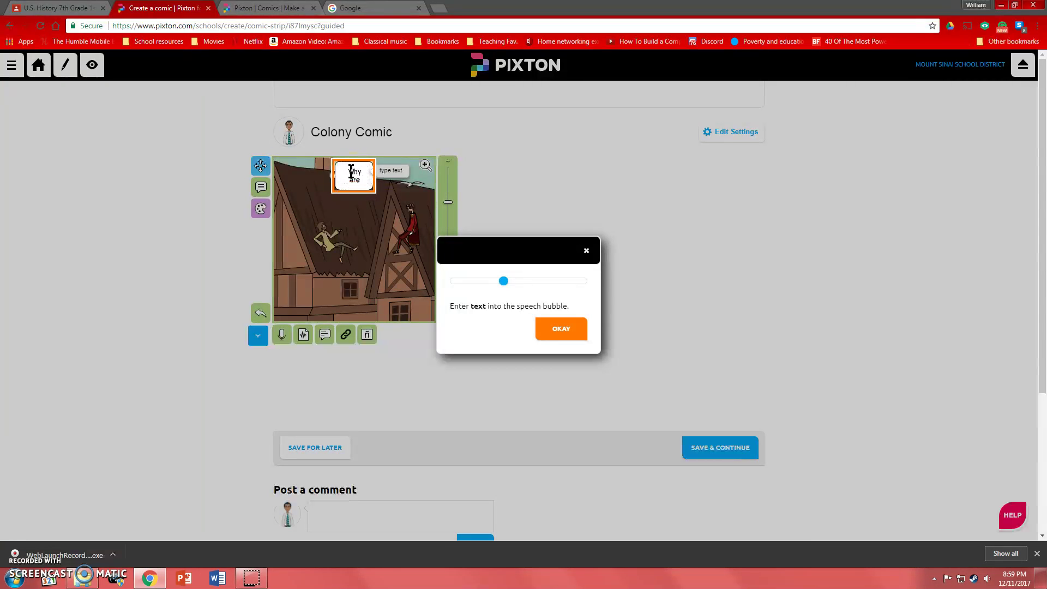
{"action": "type", "text": " we on the"}
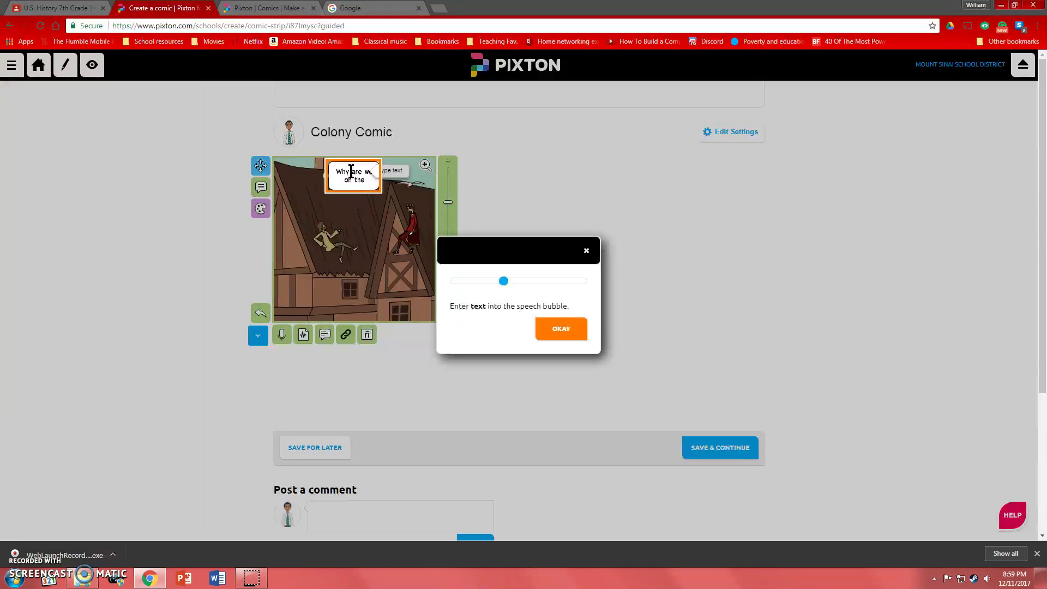
{"action": "type", "text": " roo"}
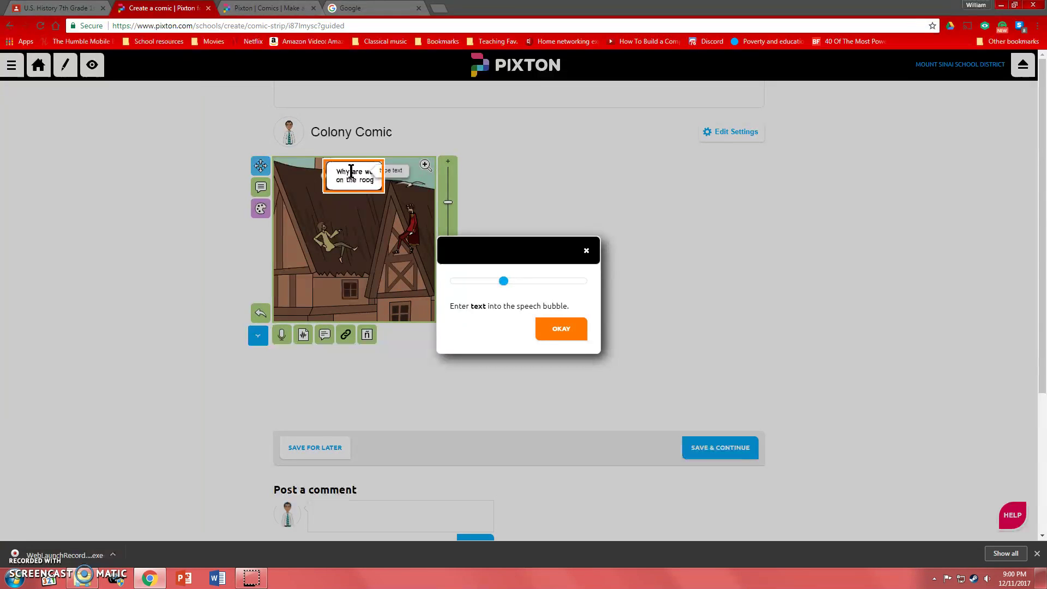
{"action": "type", "text": "f?"}
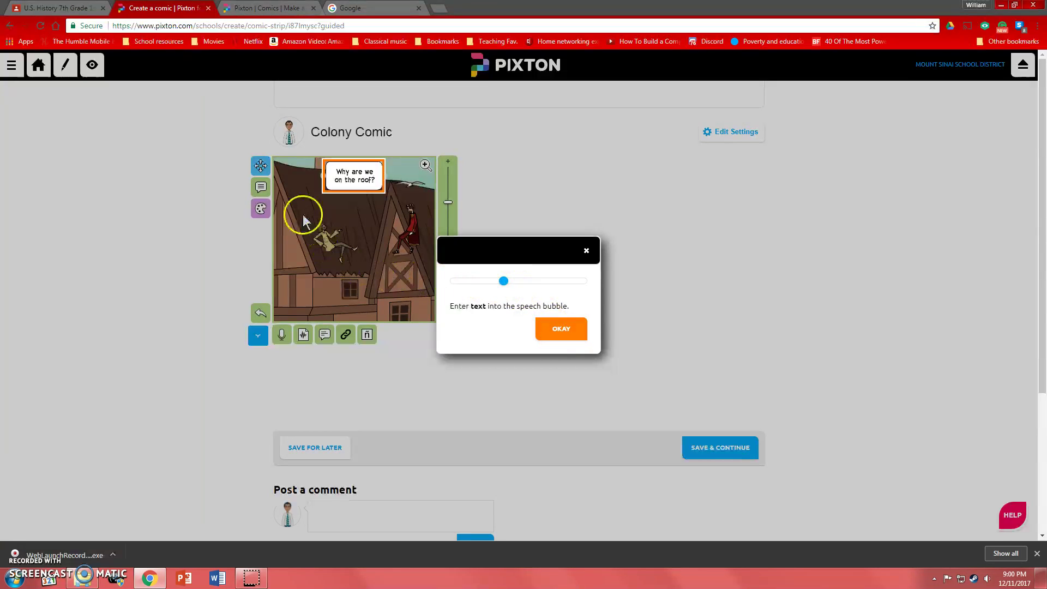
Move the speech bubble down to just above the bearded man on the roof, and deselect it.
{"action": "left_click", "coordinate": [261, 168]}
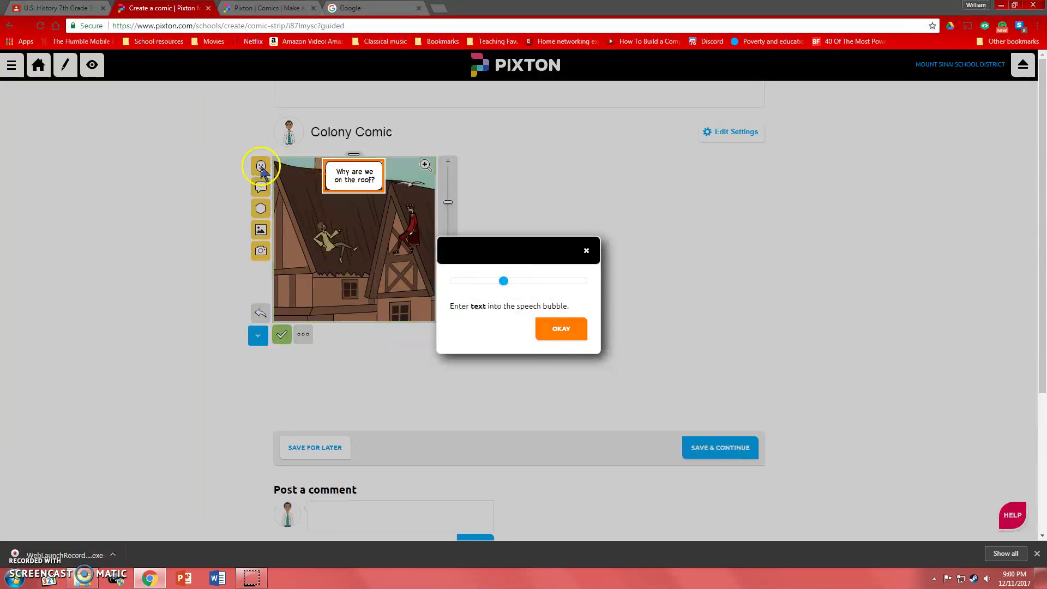
{"action": "left_click_drag", "start_coordinate": [349, 176], "coordinate": [345, 209]}
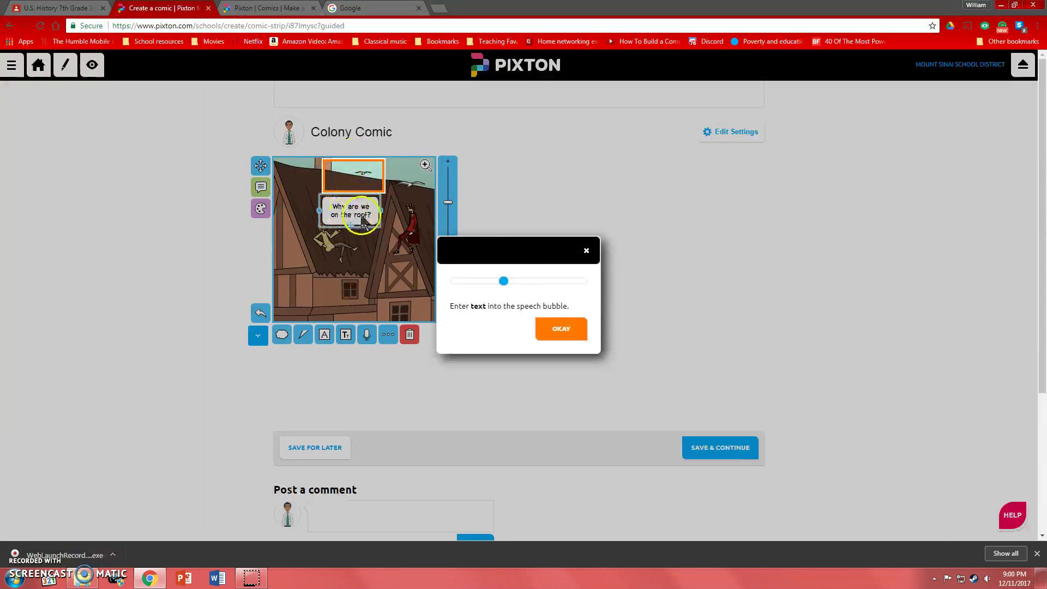
{"action": "left_click", "coordinate": [264, 189]}
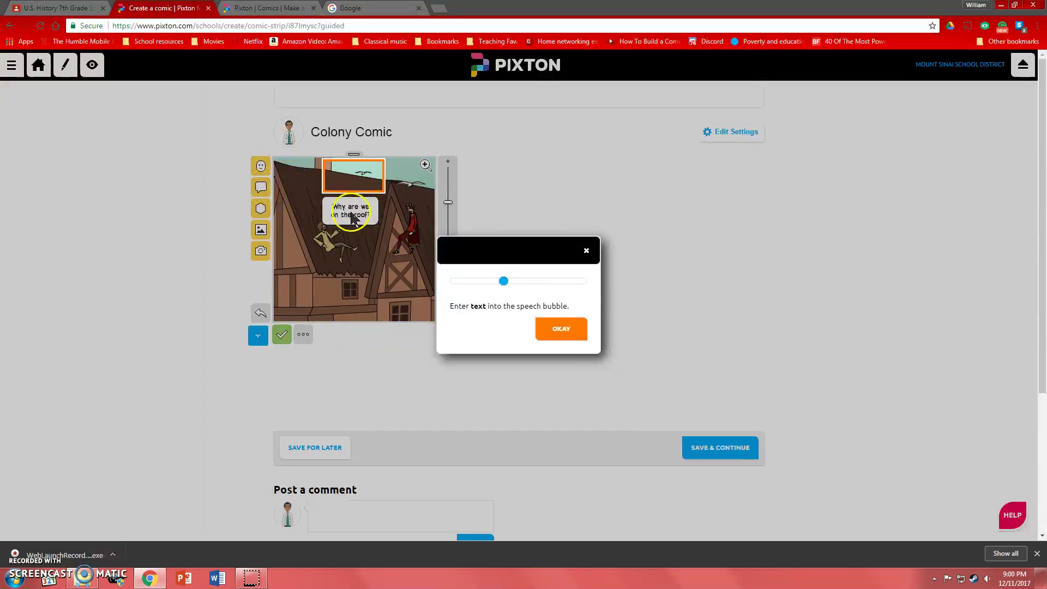
Acknowledge the guided tour's hints about entering speech bubble text and moving it.
{"action": "left_click", "coordinate": [559, 334]}
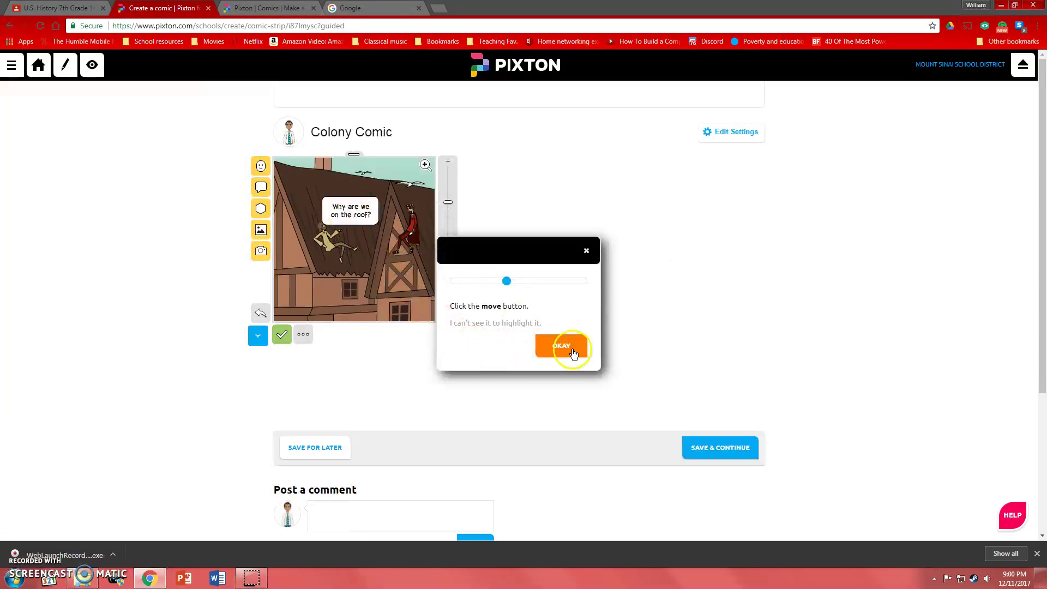
{"action": "left_click", "coordinate": [569, 351]}
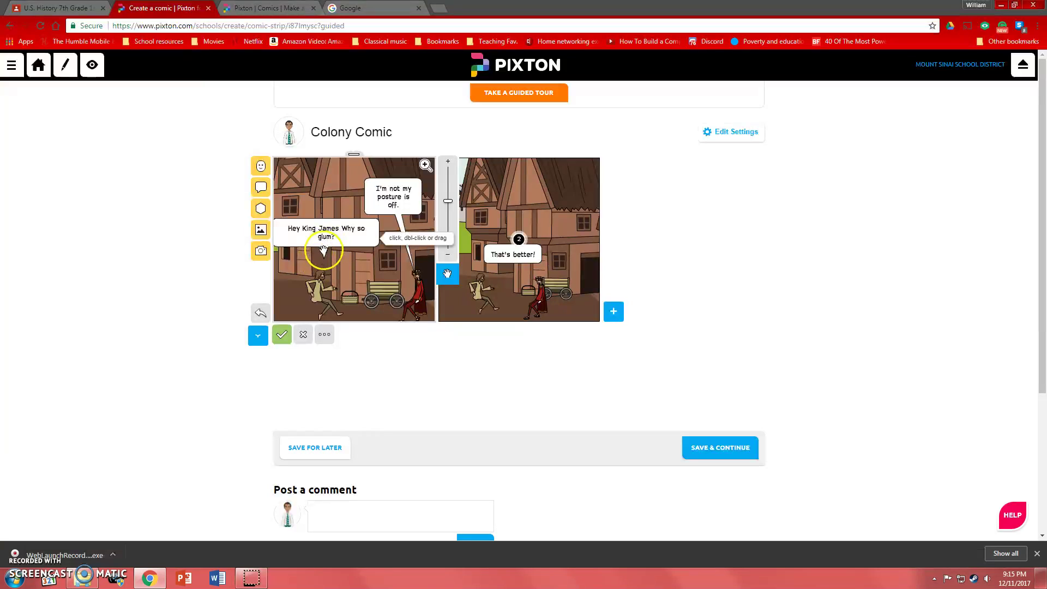
Open the text of the "Hey King James Why so glum?" speech bubble in the first panel for editing.
{"action": "left_click", "coordinate": [338, 242]}
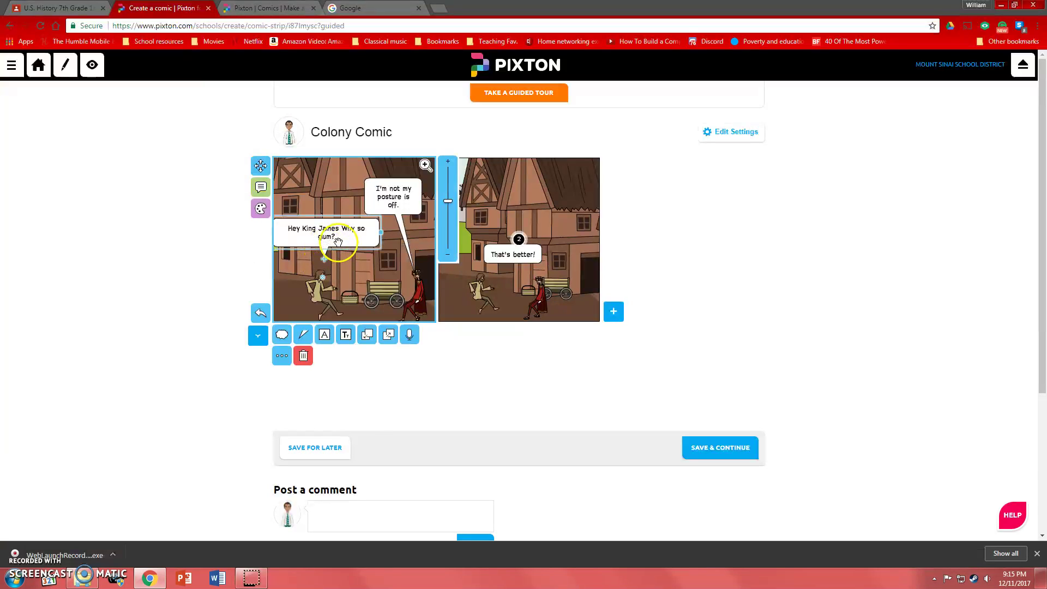
{"action": "left_click", "coordinate": [261, 188]}
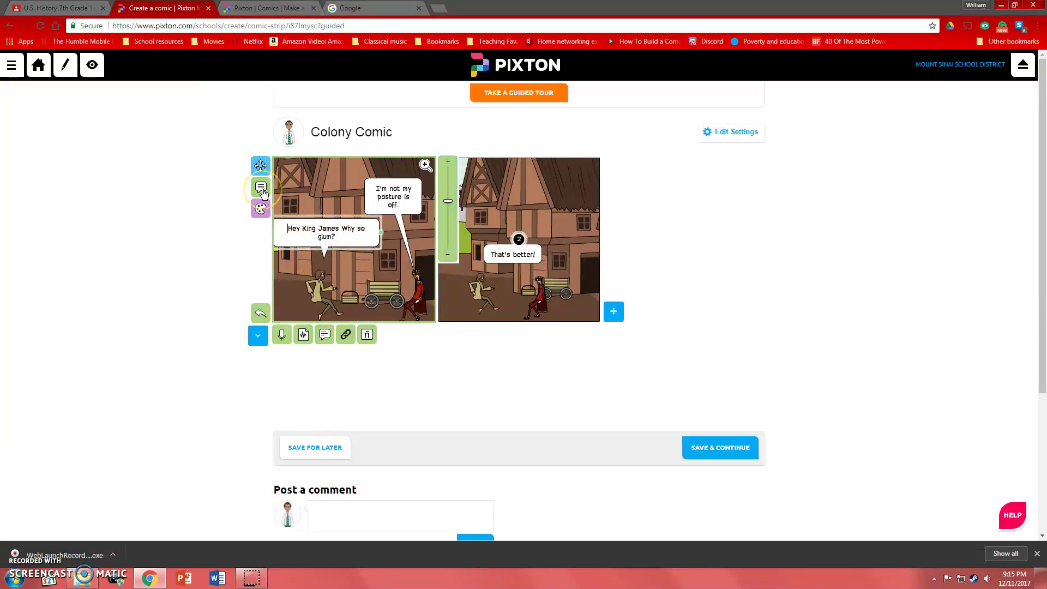
{"action": "left_click", "coordinate": [217, 220]}
Shift the second panel's whole scene slightly to the right within its frame.
{"action": "left_click", "coordinate": [546, 220]}
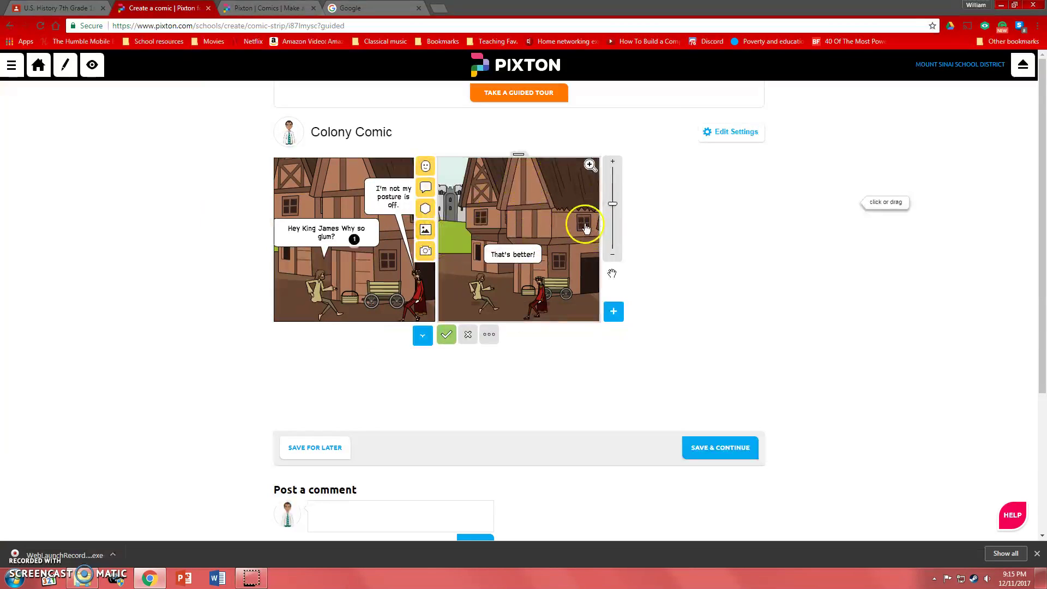
{"action": "left_click", "coordinate": [612, 273]}
{"action": "left_click_drag", "start_coordinate": [568, 280], "coordinate": [589, 276]}
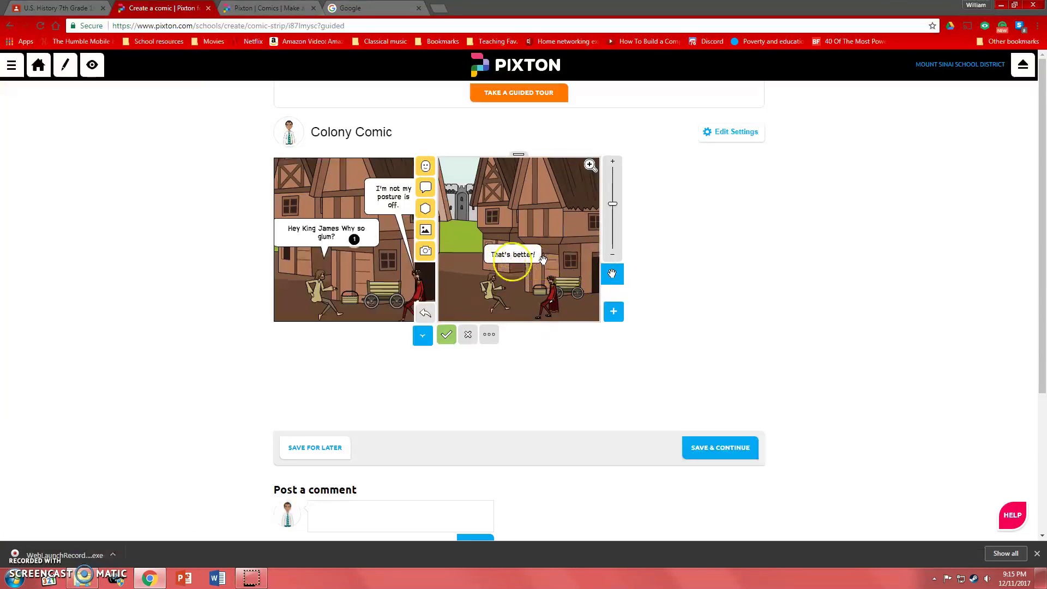
{"action": "left_click_drag", "start_coordinate": [575, 286], "coordinate": [566, 256]}
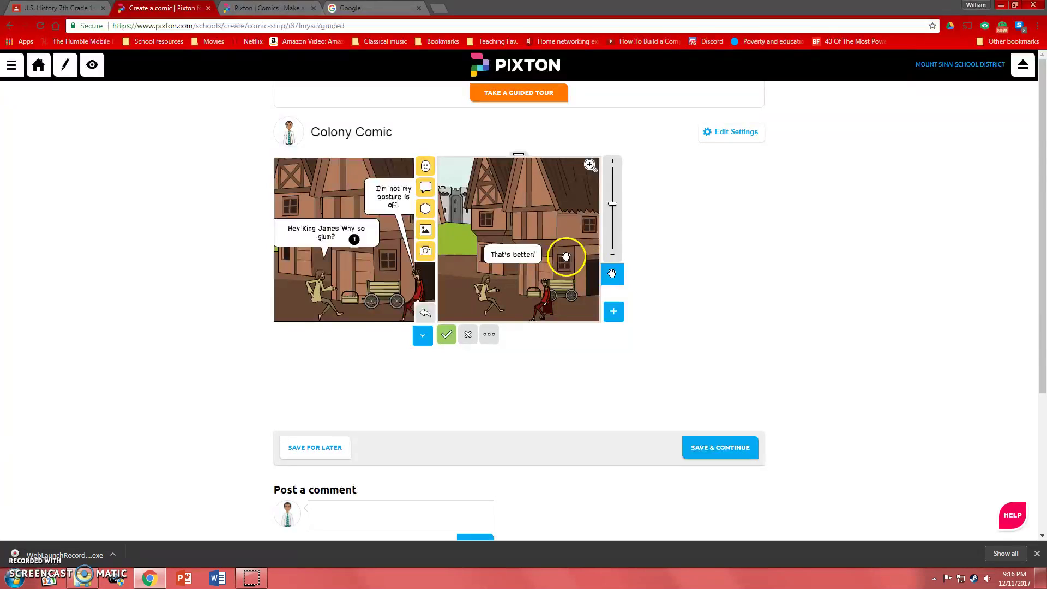
Move the second panel's "That's better!" speech bubble above the man in tan clothes and attach its tail to him.
{"action": "left_click", "coordinate": [519, 258]}
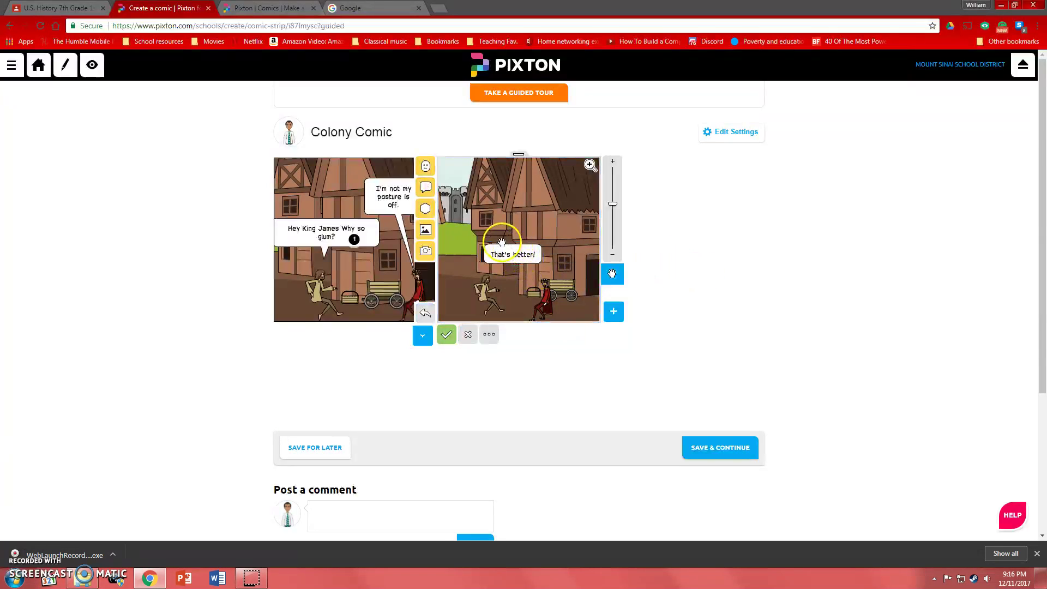
{"action": "mouse_move", "coordinate": [508, 257]}
{"action": "left_mouse_down"}
{"action": "mouse_move", "coordinate": [485, 250]}
{"action": "mouse_move", "coordinate": [479, 276]}
{"action": "mouse_move", "coordinate": [503, 252]}
{"action": "left_mouse_up"}
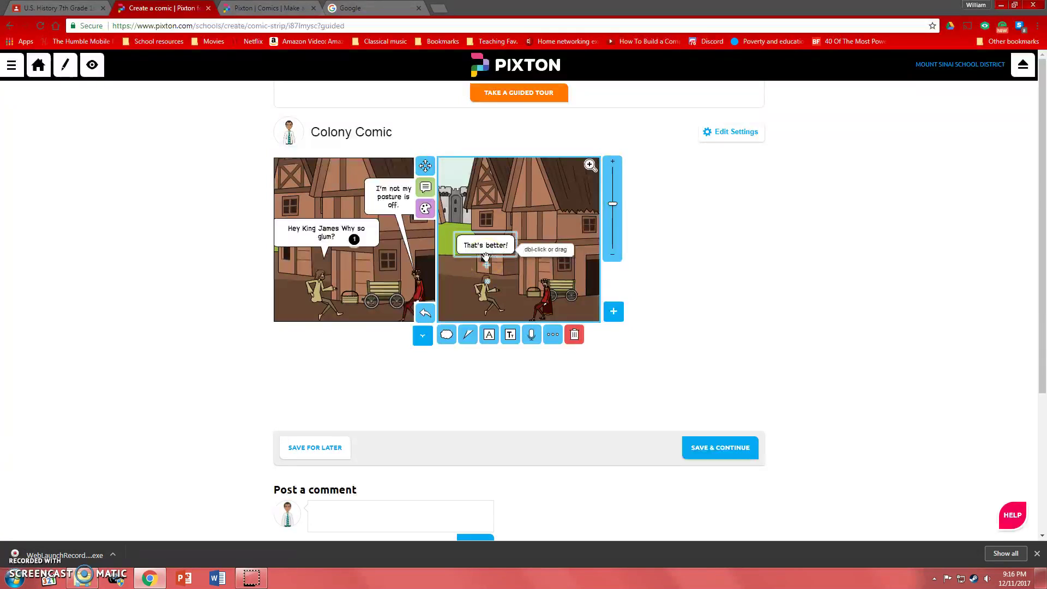
{"action": "left_click", "coordinate": [487, 267]}
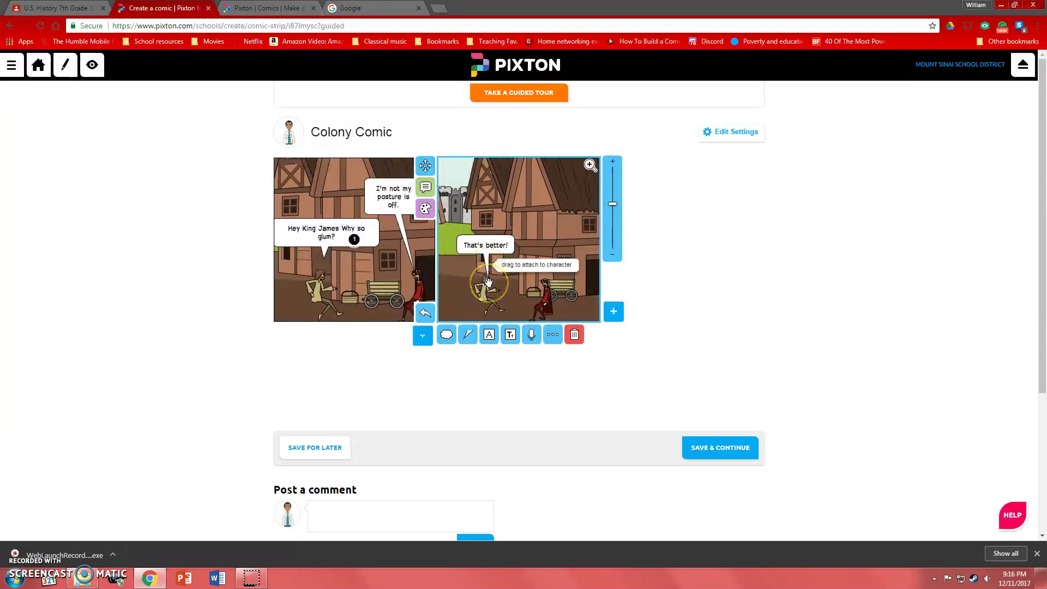
{"action": "left_click_drag", "start_coordinate": [488, 281], "coordinate": [488, 283]}
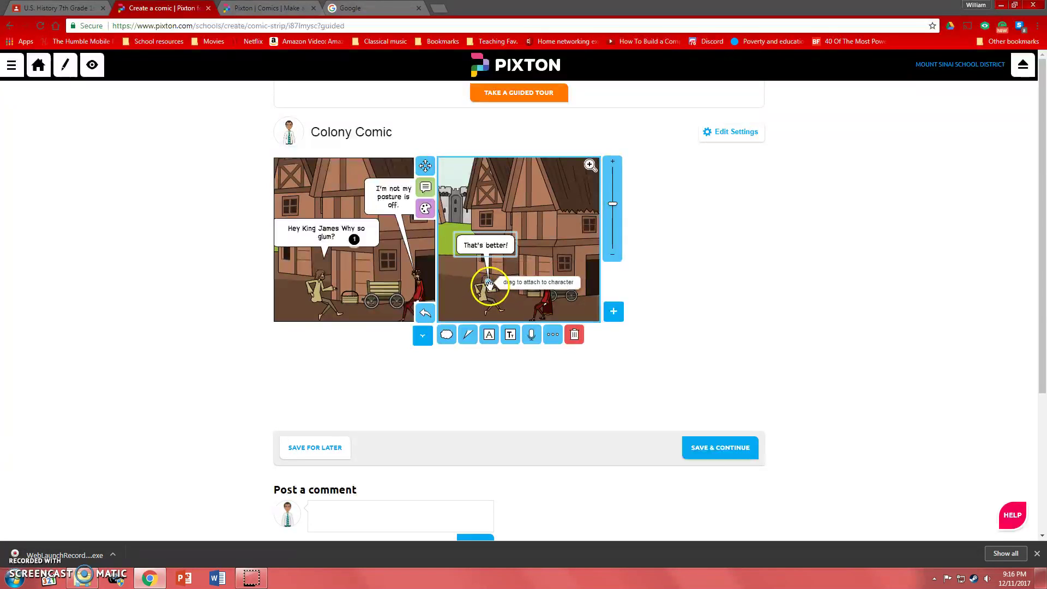
{"action": "left_click", "coordinate": [487, 283]}
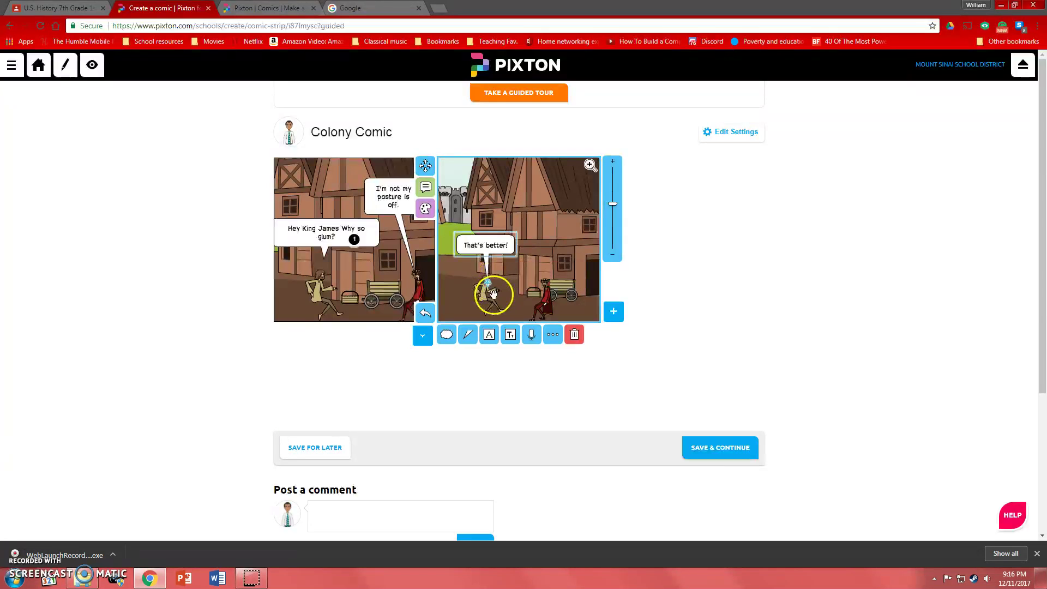
Replace the "That's better!" text in the second panel's speech bubble with "How can we fix how we stand?".
{"action": "left_click", "coordinate": [496, 245]}
{"action": "left_click", "coordinate": [495, 246]}
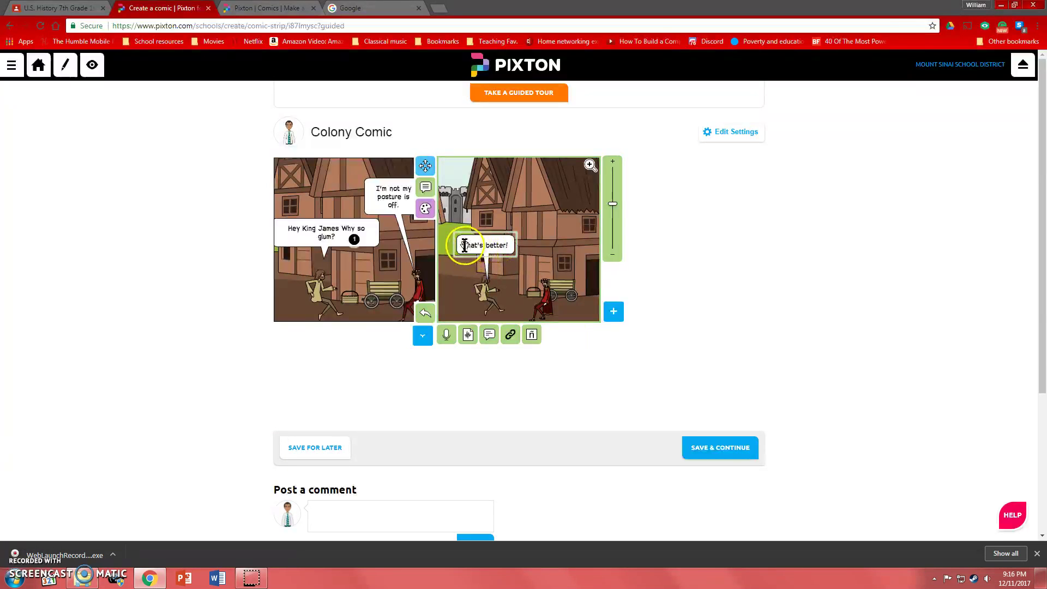
{"action": "left_click_drag", "start_coordinate": [465, 245], "coordinate": [510, 245]}
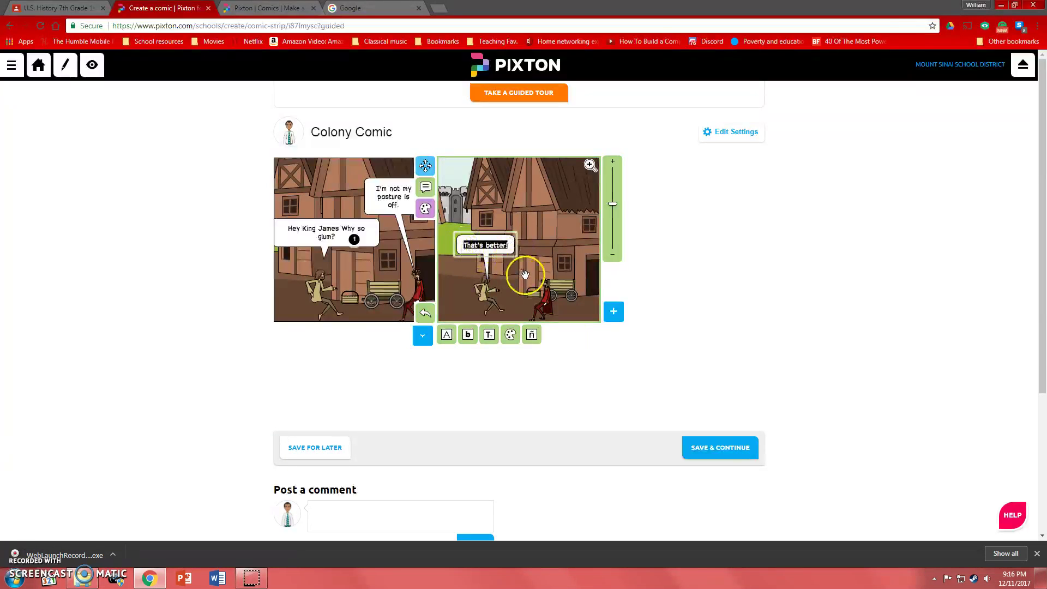
{"action": "type", "text": "How"}
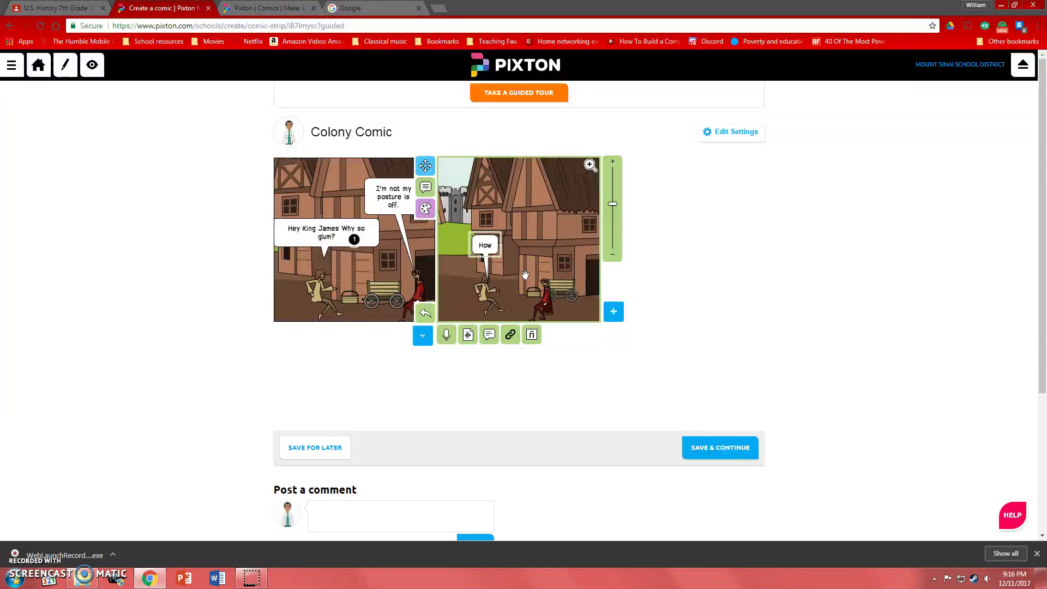
{"action": "type", "text": " can w"}
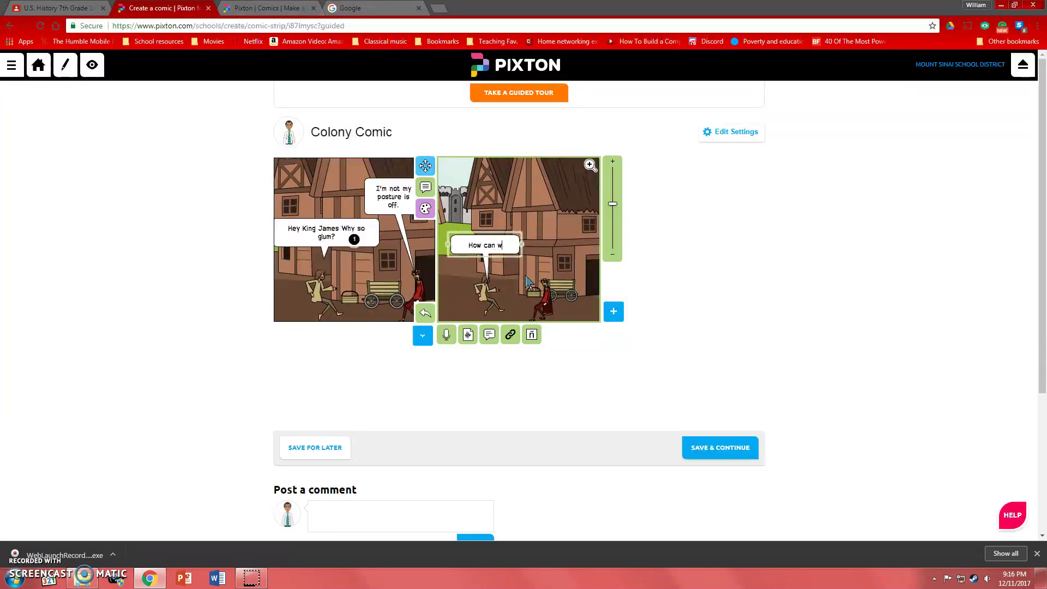
{"action": "type", "text": "e fix how w"}
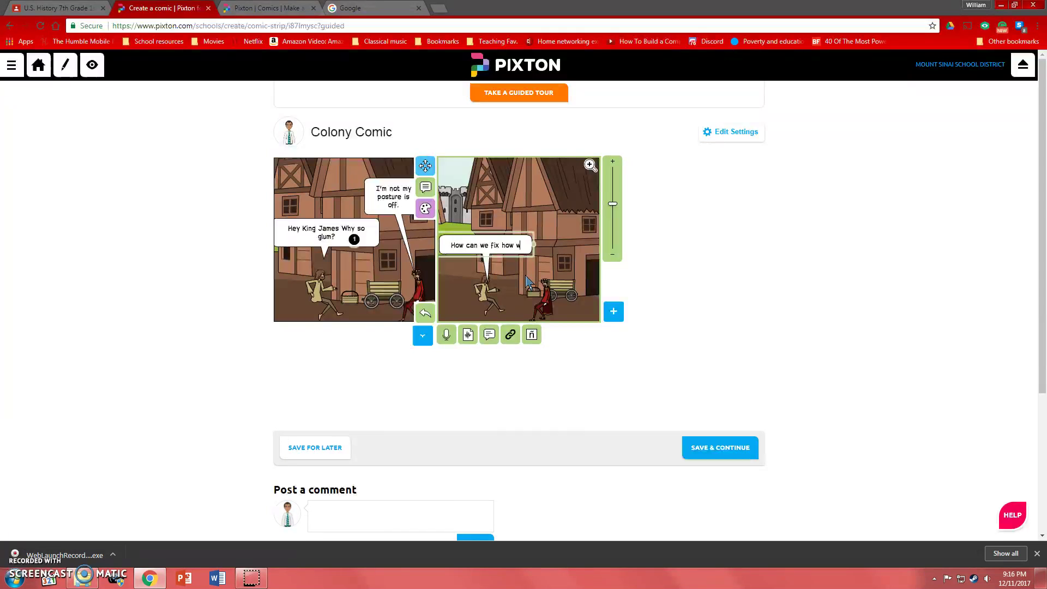
{"action": "type", "text": "e stand?"}
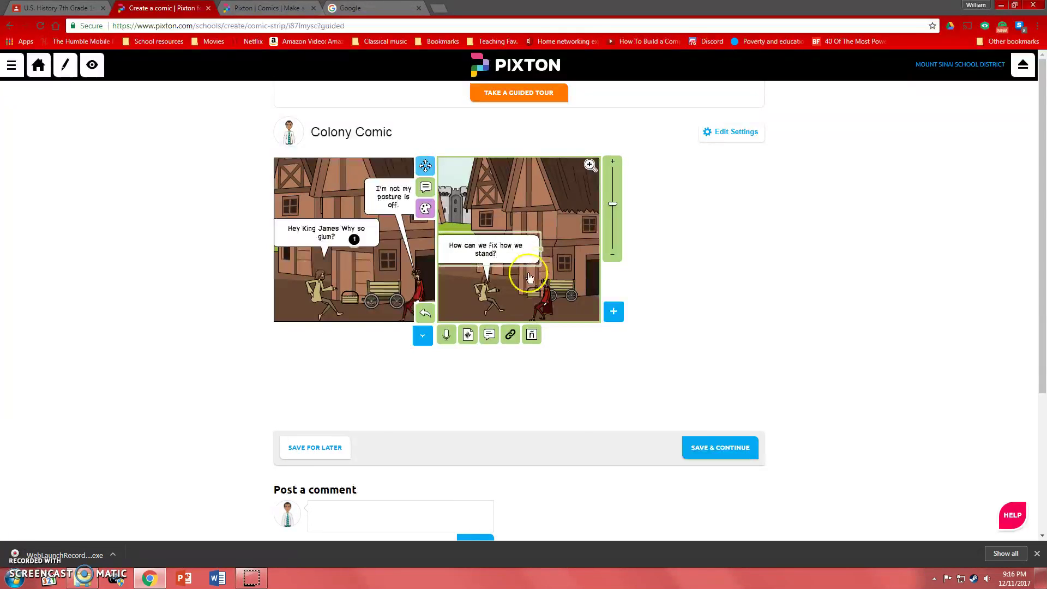
Apply a striding preset pose with raised hands to the man in tan clothes in the second panel.
{"action": "left_click", "coordinate": [484, 299]}
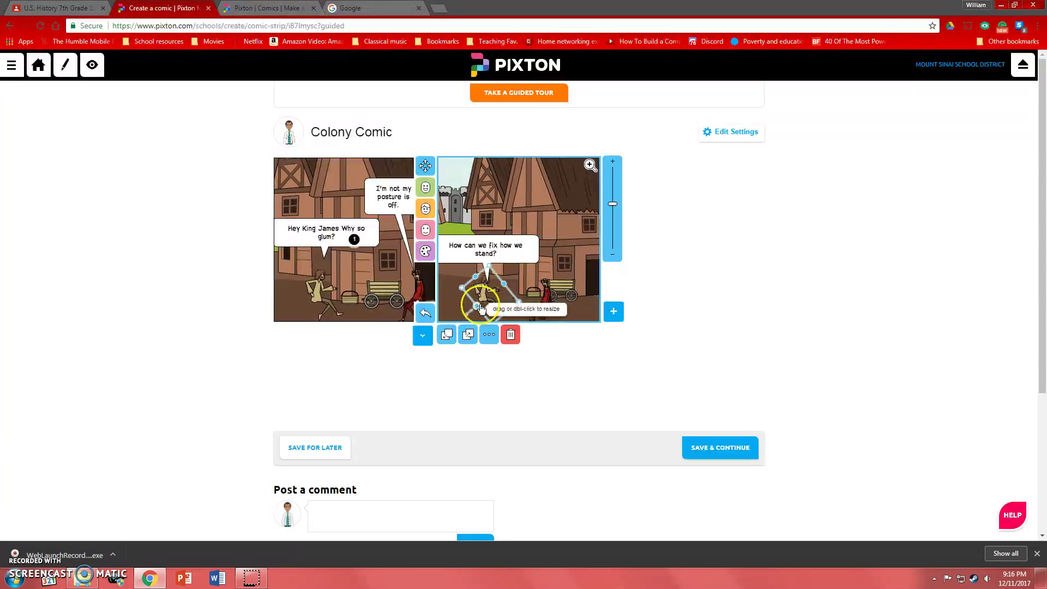
{"action": "left_click", "coordinate": [425, 189]}
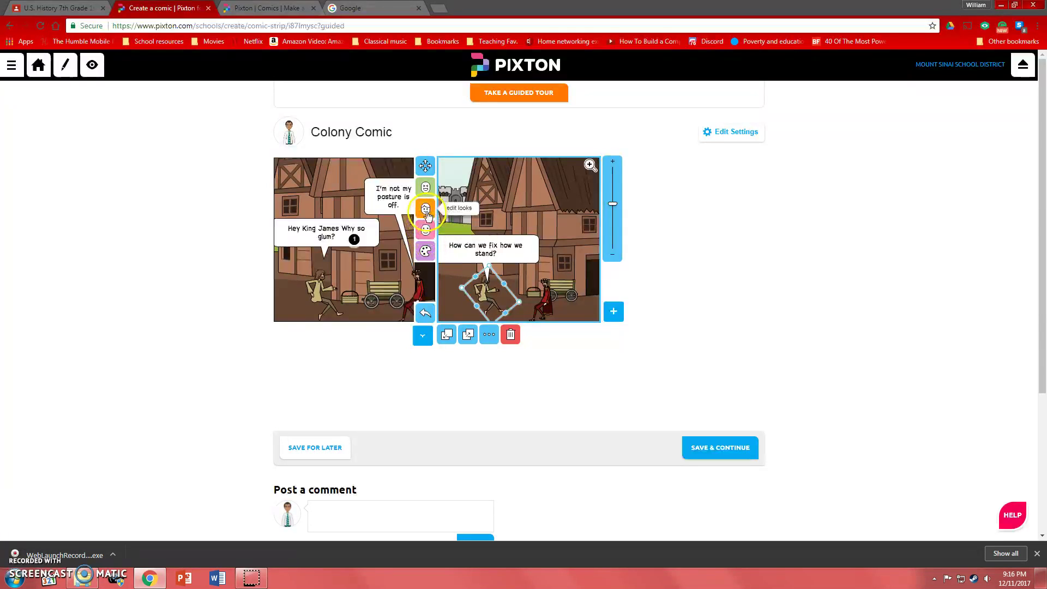
{"action": "left_click", "coordinate": [425, 213]}
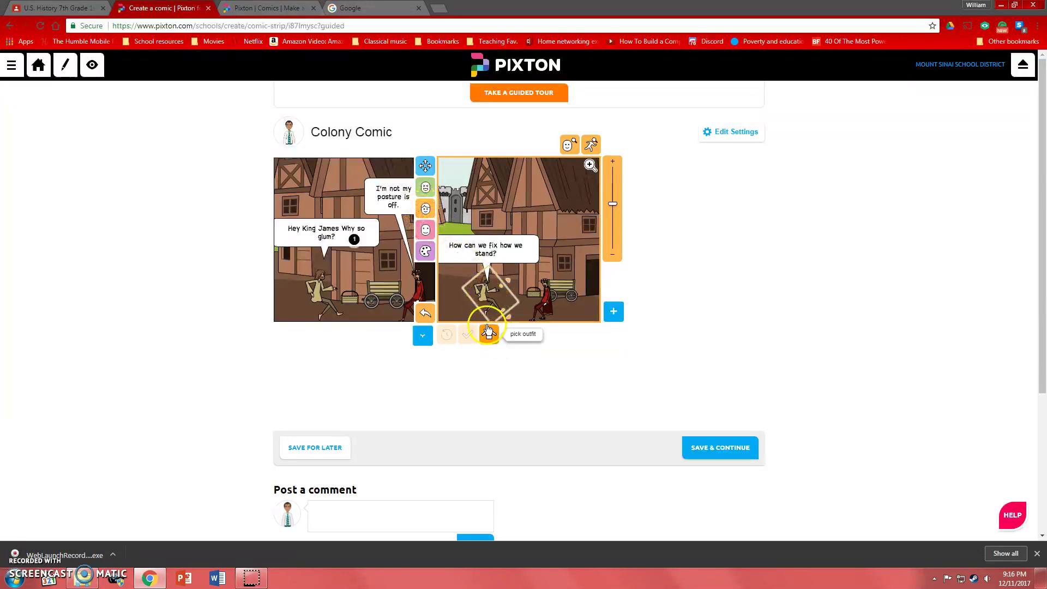
{"action": "left_click", "coordinate": [427, 188]}
{"action": "left_click", "coordinate": [460, 334]}
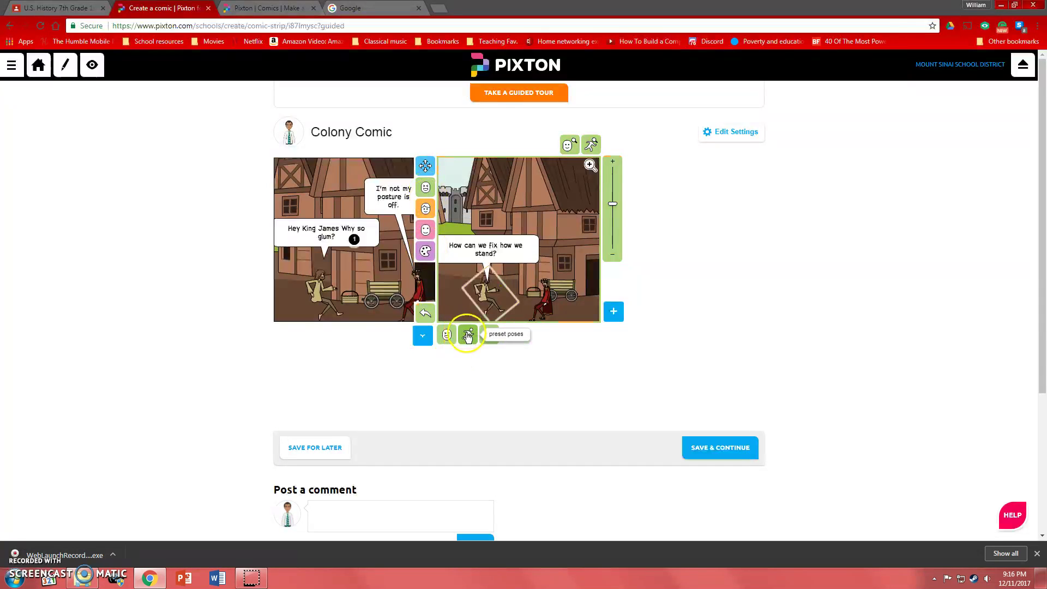
{"action": "left_click", "coordinate": [468, 336]}
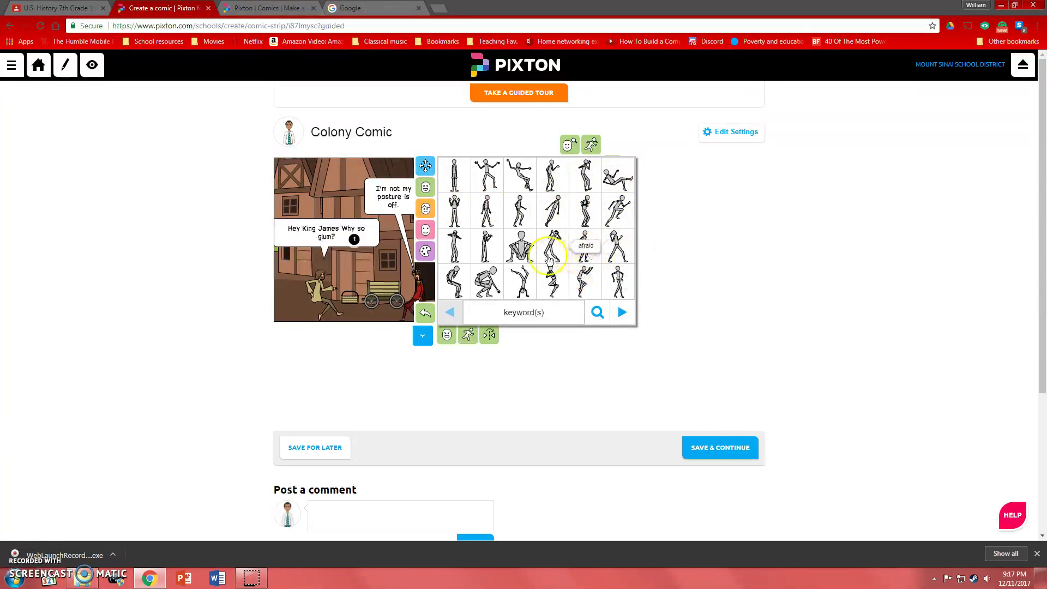
{"action": "left_click", "coordinate": [619, 254]}
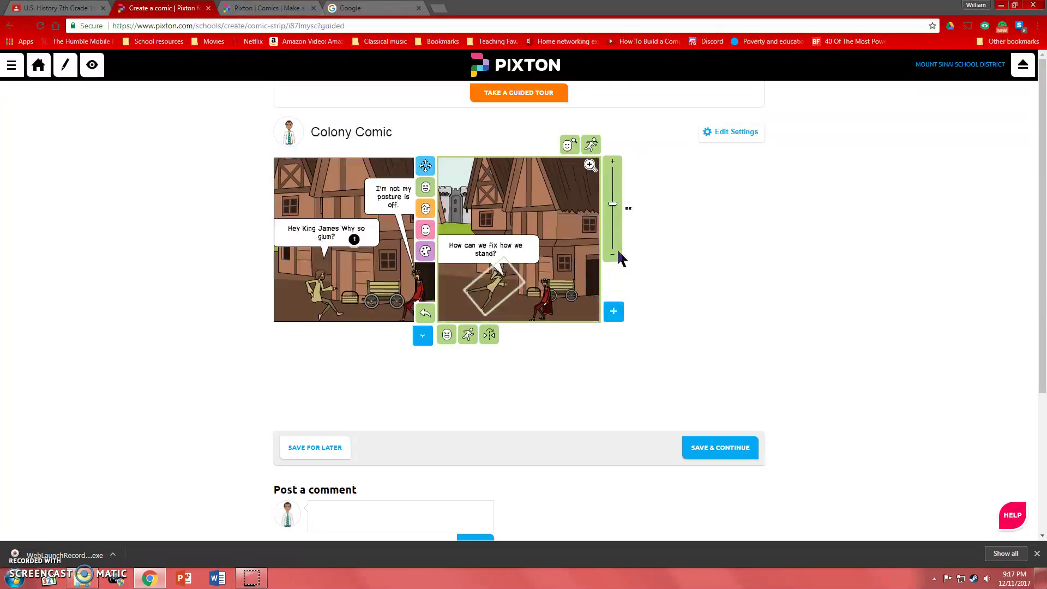
Rotate the man in tan clothes upright and move him toward the left edge of the second panel.
{"action": "left_click_drag", "start_coordinate": [473, 282], "coordinate": [519, 283]}
{"action": "left_click", "coordinate": [503, 288]}
{"action": "left_click", "coordinate": [495, 288]}
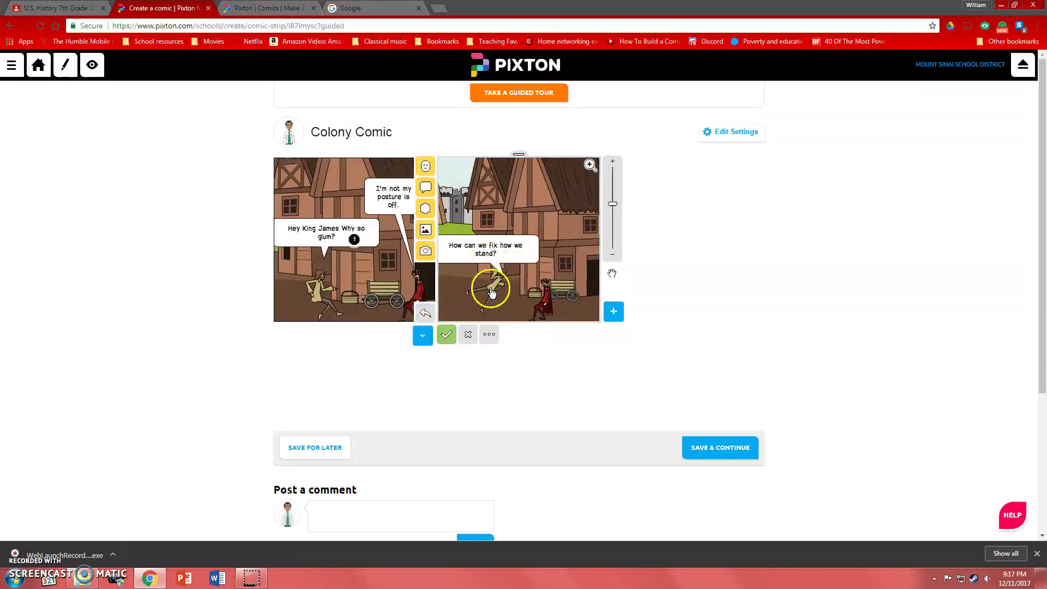
{"action": "left_click", "coordinate": [491, 293]}
{"action": "left_click_drag", "start_coordinate": [522, 281], "coordinate": [484, 285]}
{"action": "left_click", "coordinate": [507, 295]}
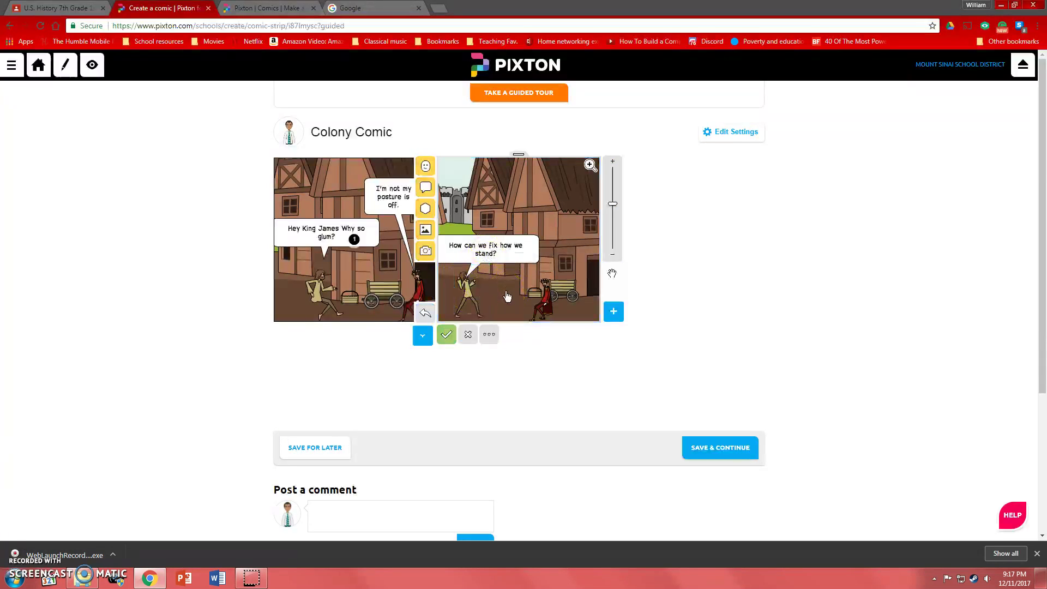
Apply a standing preset pose with both hands raised to the face to the red-robed king in the second panel.
{"action": "left_click", "coordinate": [545, 297]}
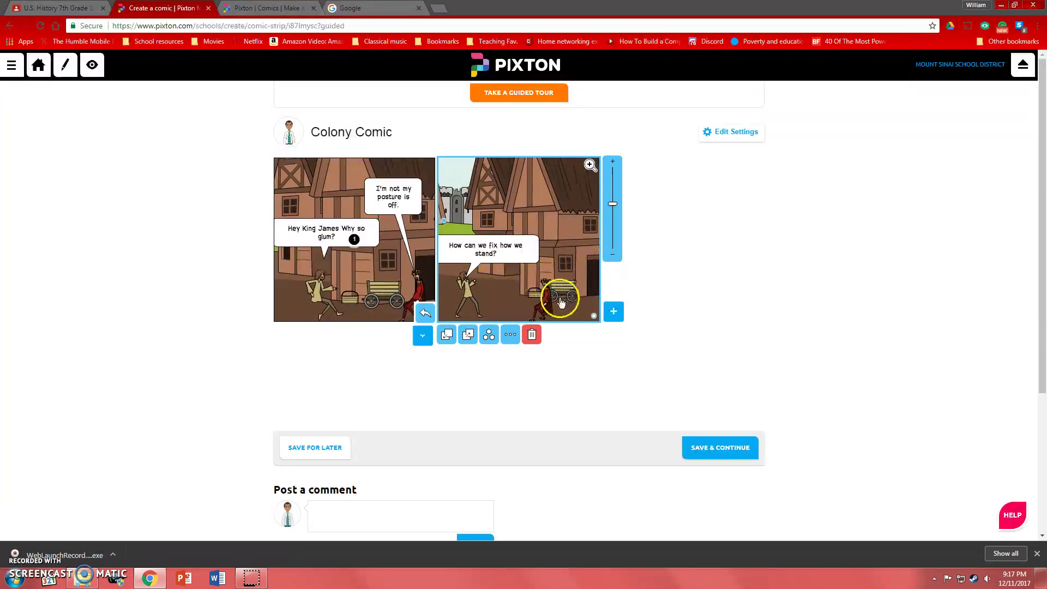
{"action": "left_click", "coordinate": [544, 299]}
{"action": "left_click", "coordinate": [545, 300]}
{"action": "left_click_drag", "start_coordinate": [546, 303], "coordinate": [553, 296]}
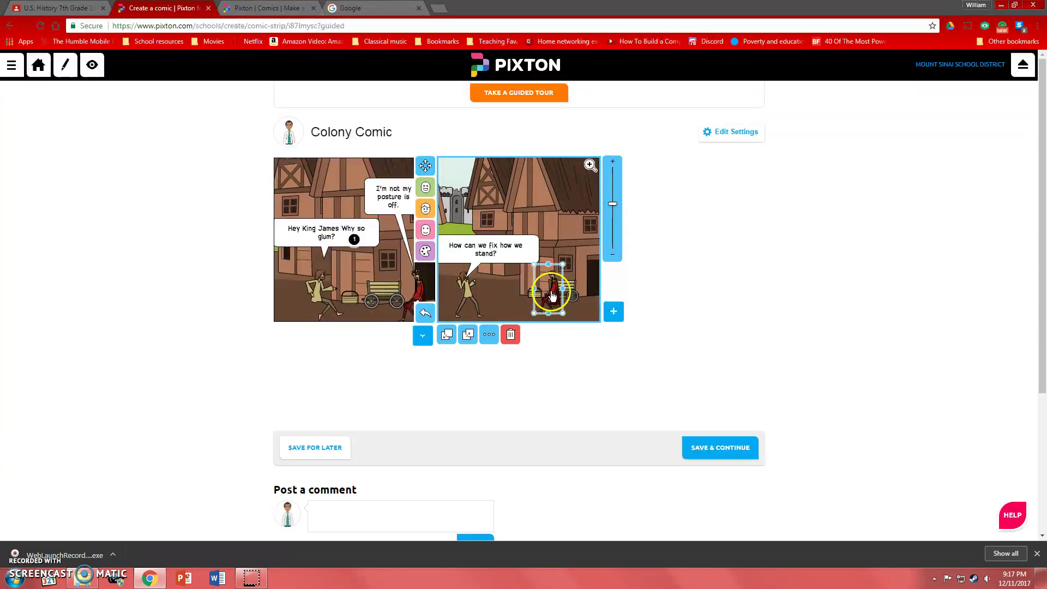
{"action": "left_click", "coordinate": [427, 206]}
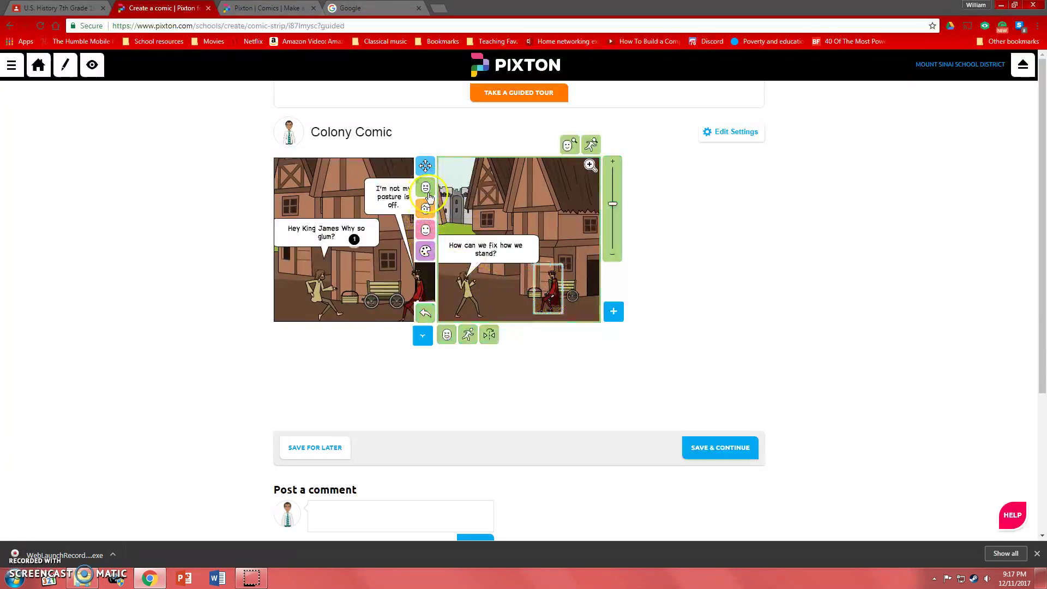
{"action": "left_click", "coordinate": [468, 335]}
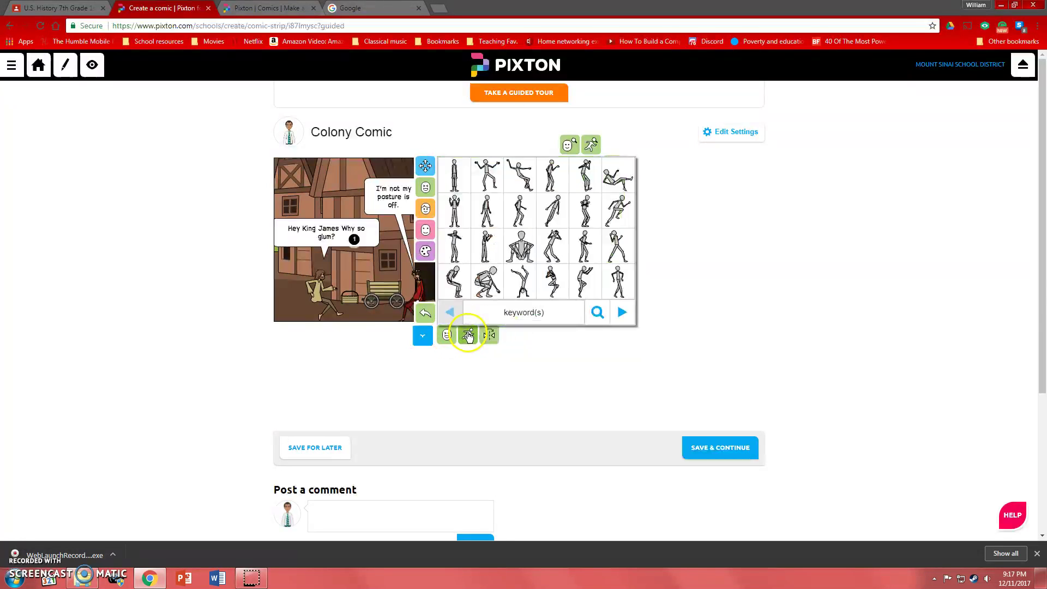
{"action": "left_click", "coordinate": [453, 215]}
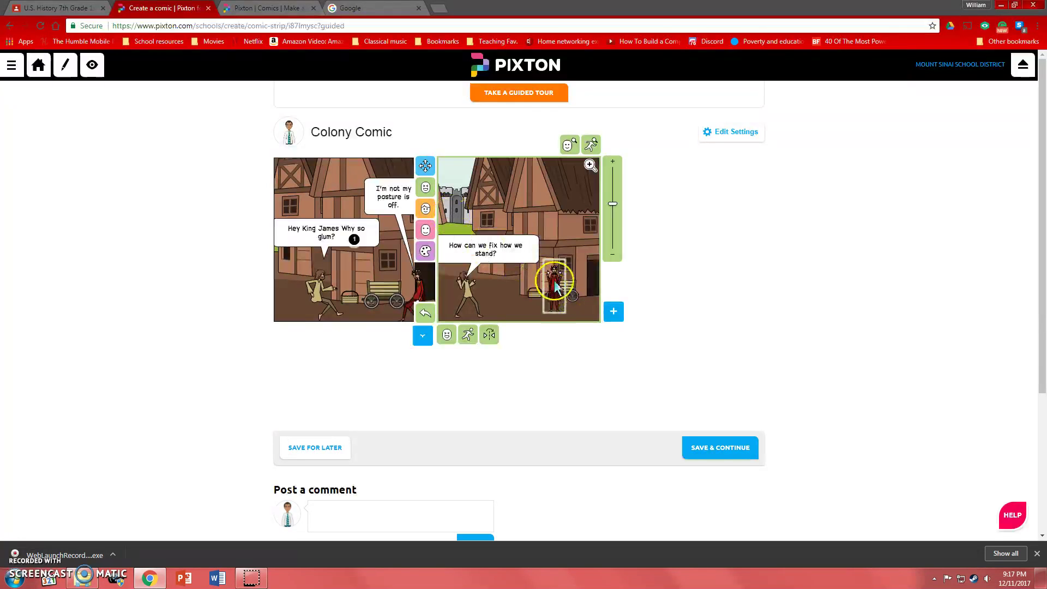
Nudge the red-robed king slightly left and down beside the cart, and add a third panel to the comic.
{"action": "left_click", "coordinate": [569, 256]}
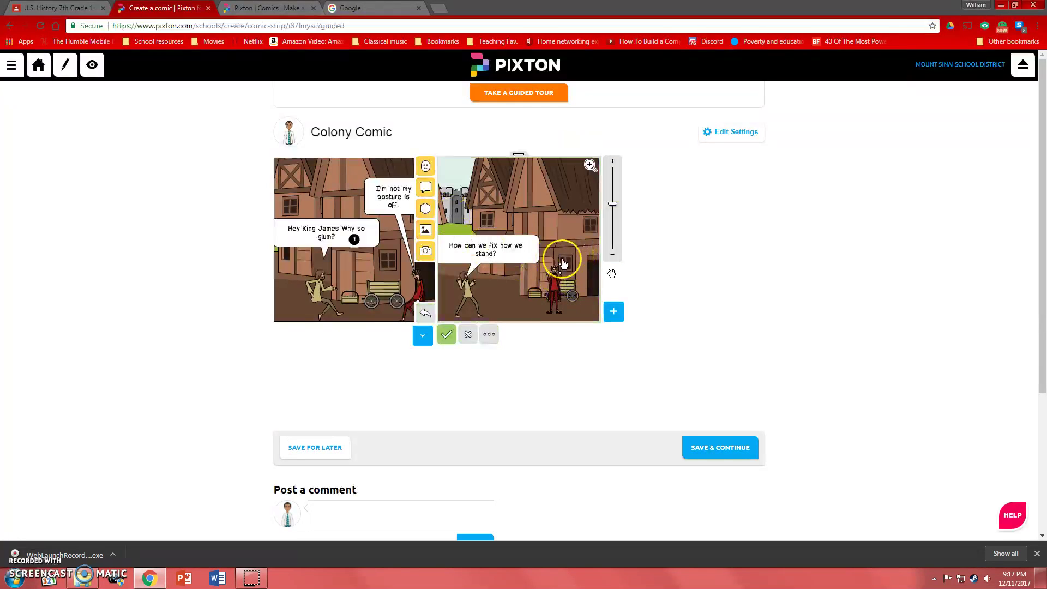
{"action": "left_click", "coordinate": [552, 275]}
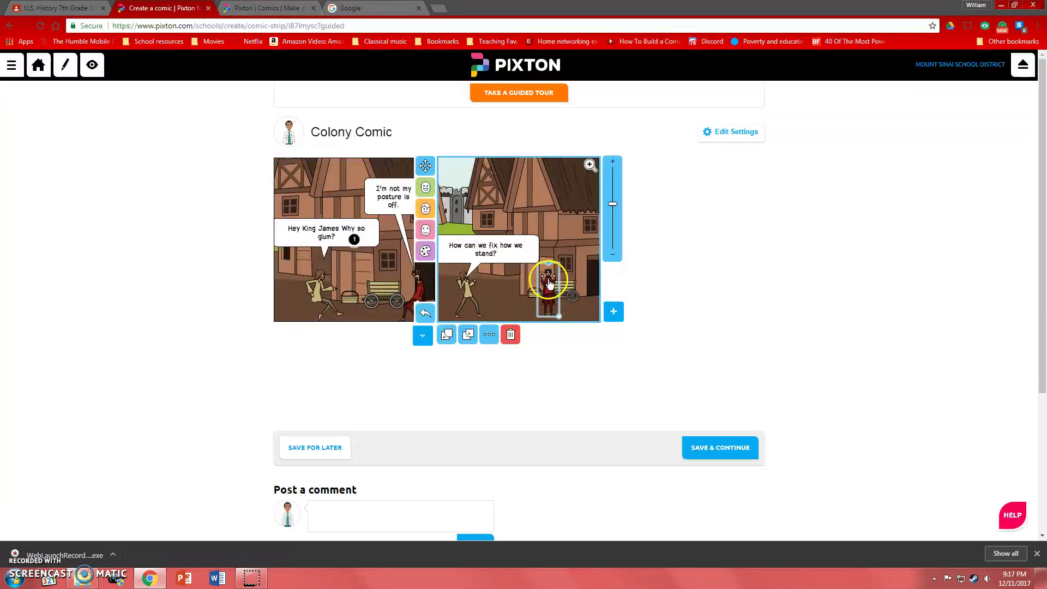
{"action": "left_click", "coordinate": [577, 286]}
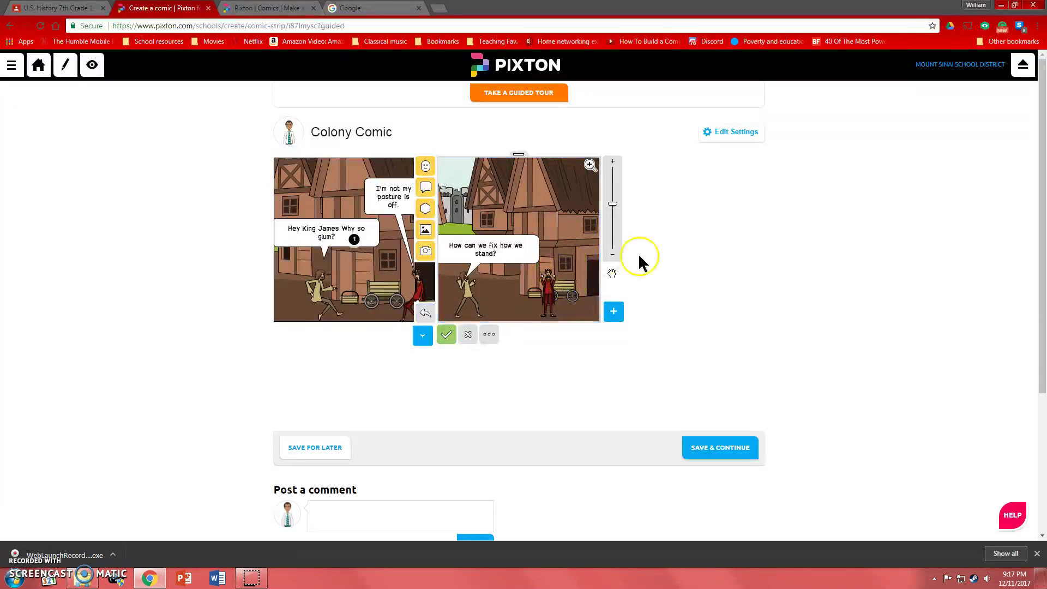
{"action": "left_click", "coordinate": [614, 312]}
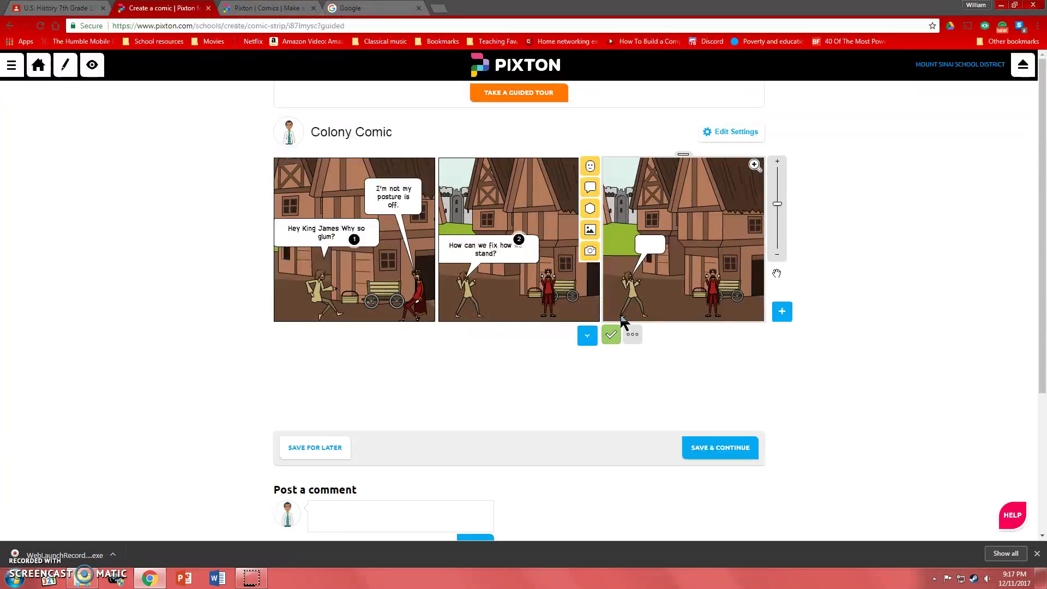
Delete the empty speech bubble above the man in tan clothes in the third panel.
{"action": "left_click", "coordinate": [645, 255]}
{"action": "left_click", "coordinate": [712, 246]}
{"action": "left_click", "coordinate": [711, 248]}
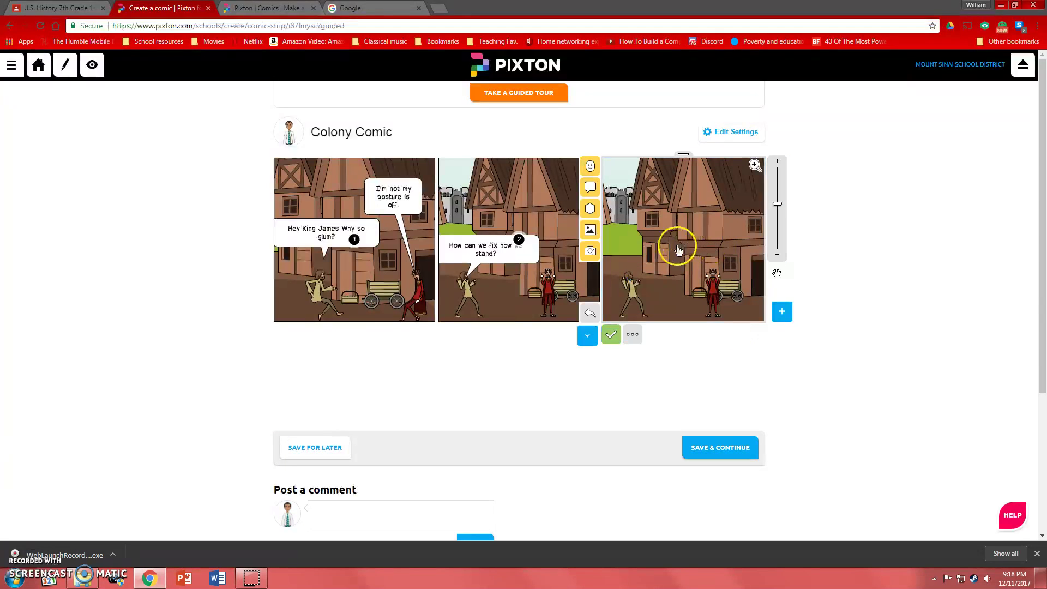
Expand the third panel's editor and zoom the panel to 70, framing the red-robed king beside the cart.
{"action": "left_click", "coordinate": [714, 278]}
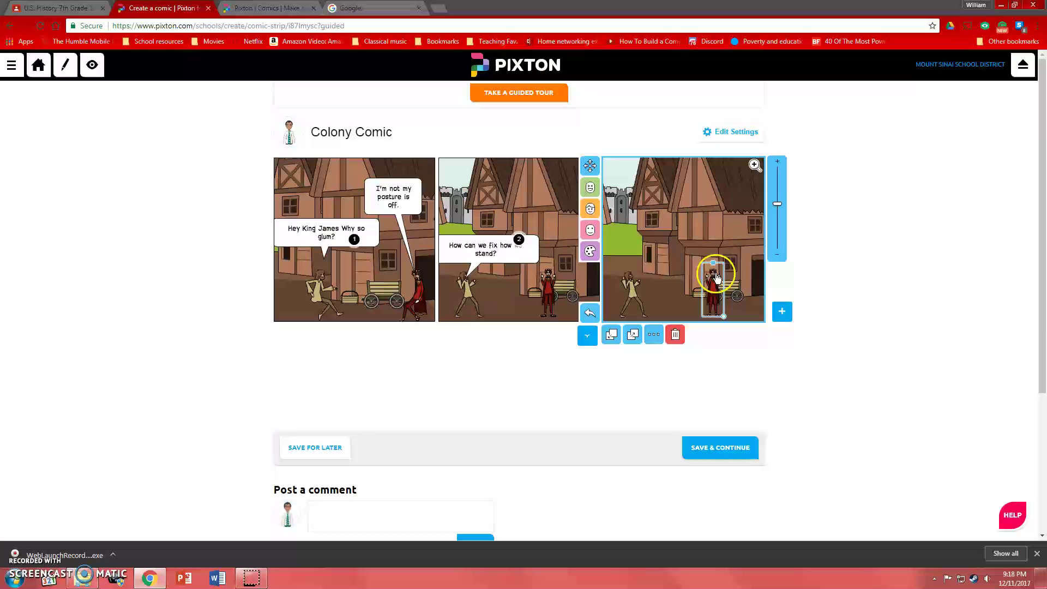
{"action": "left_click", "coordinate": [754, 164]}
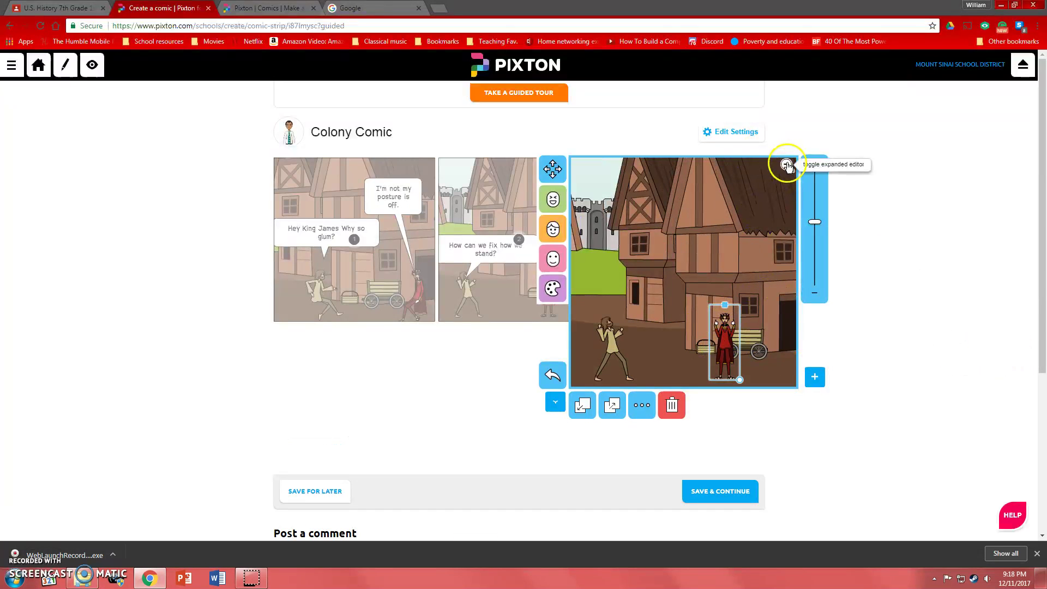
{"action": "left_click", "coordinate": [732, 327]}
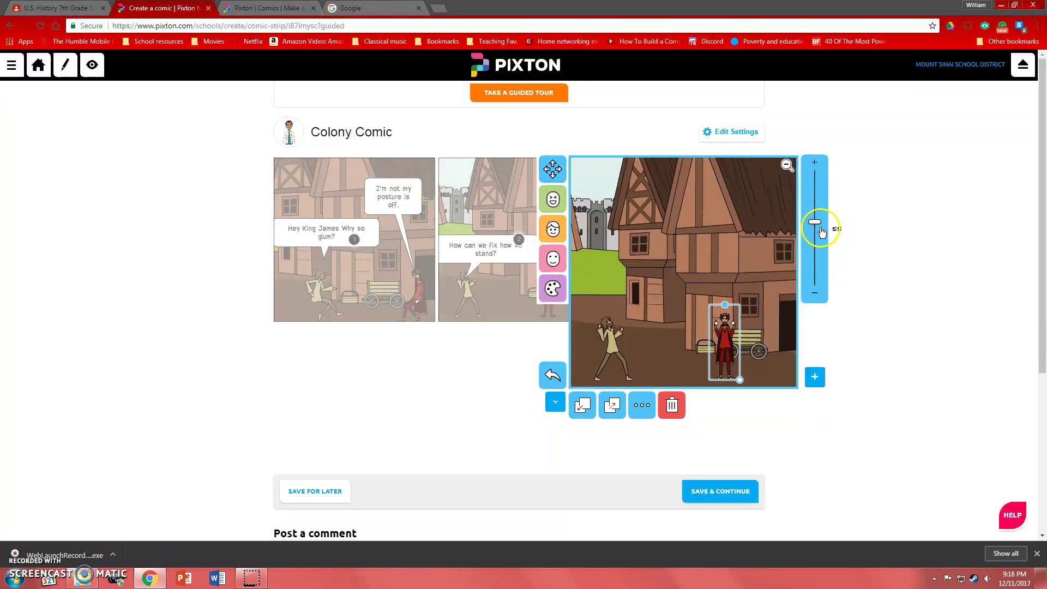
{"action": "double_click", "coordinate": [725, 336]}
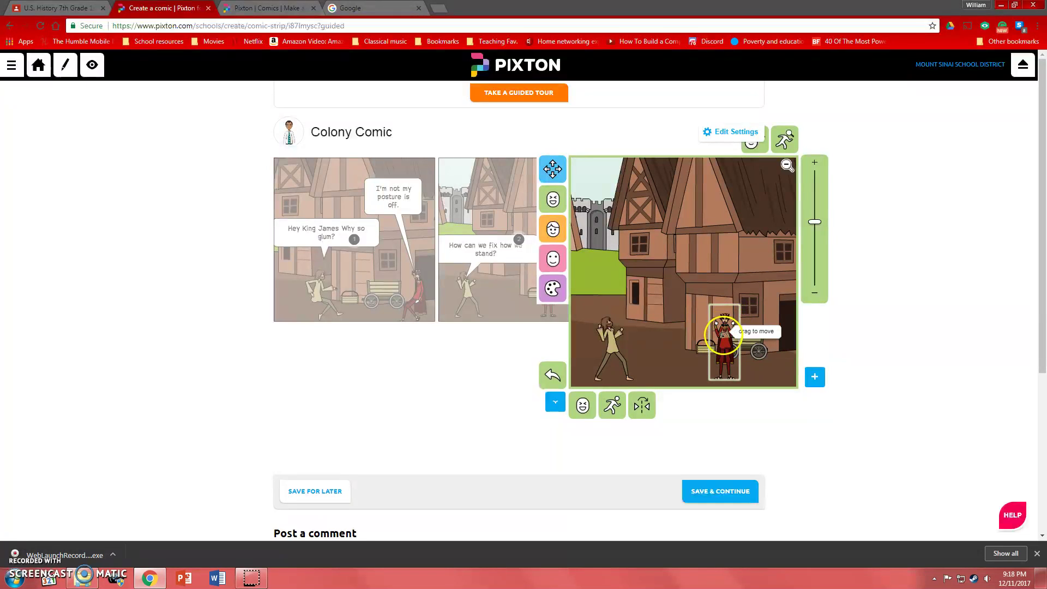
{"action": "left_click", "coordinate": [724, 337]}
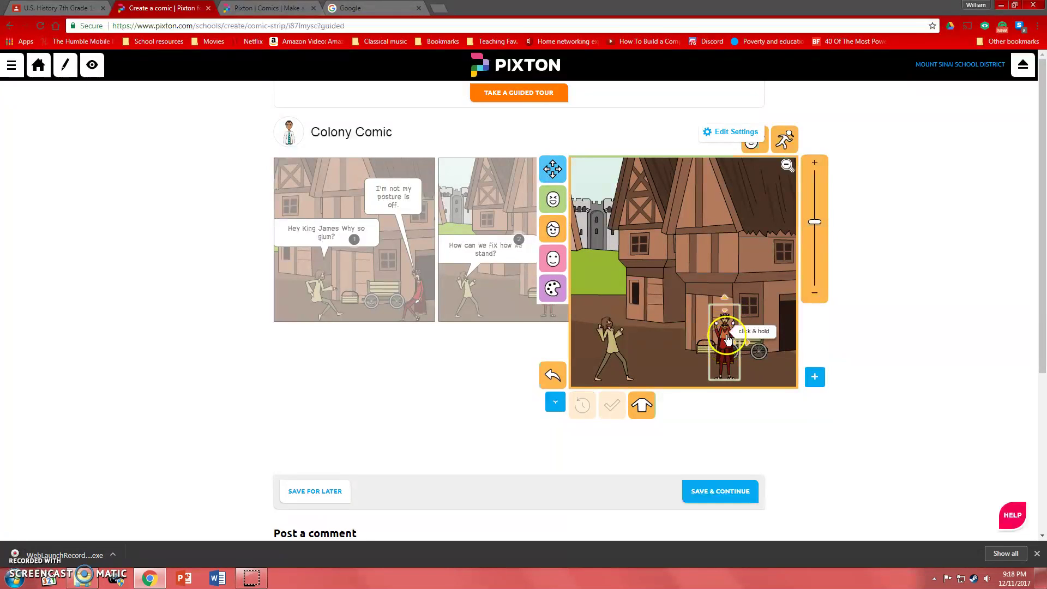
{"action": "left_click", "coordinate": [1005, 339]}
{"action": "left_click", "coordinate": [727, 337]}
{"action": "left_click", "coordinate": [727, 336]}
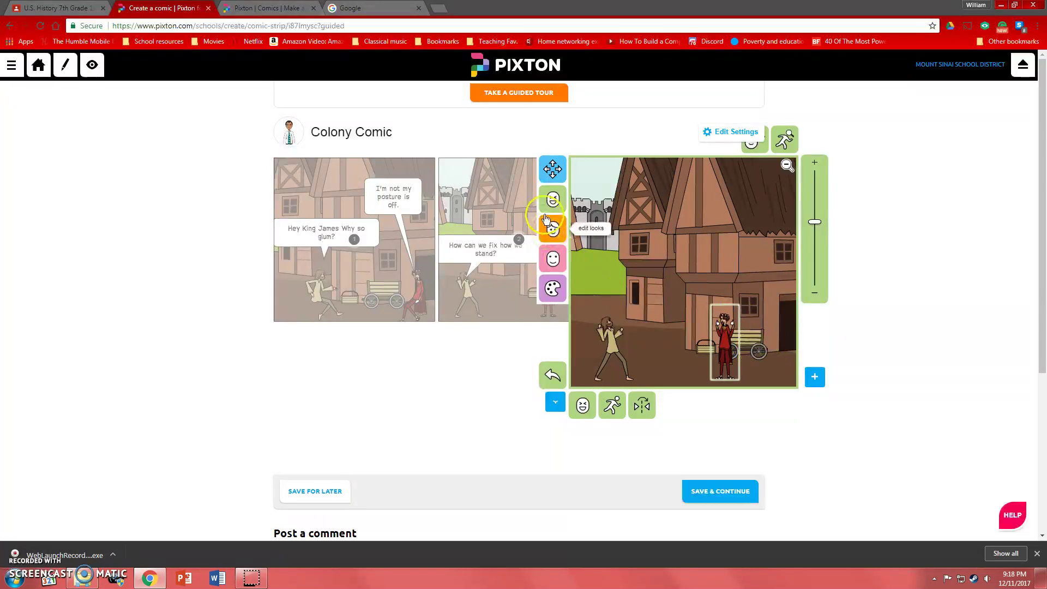
{"action": "left_click", "coordinate": [558, 204]}
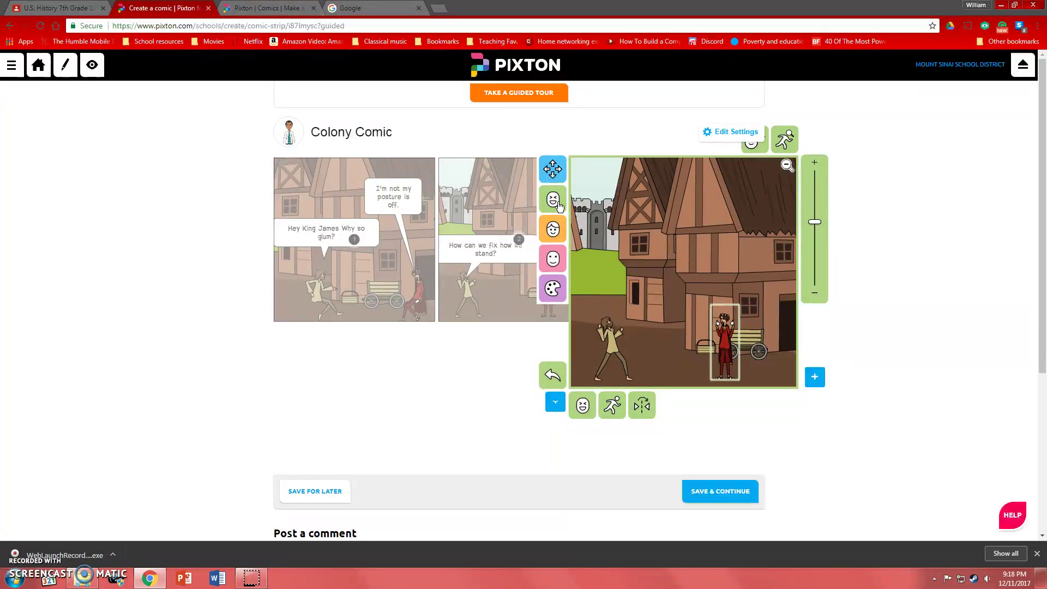
{"action": "left_click", "coordinate": [724, 322]}
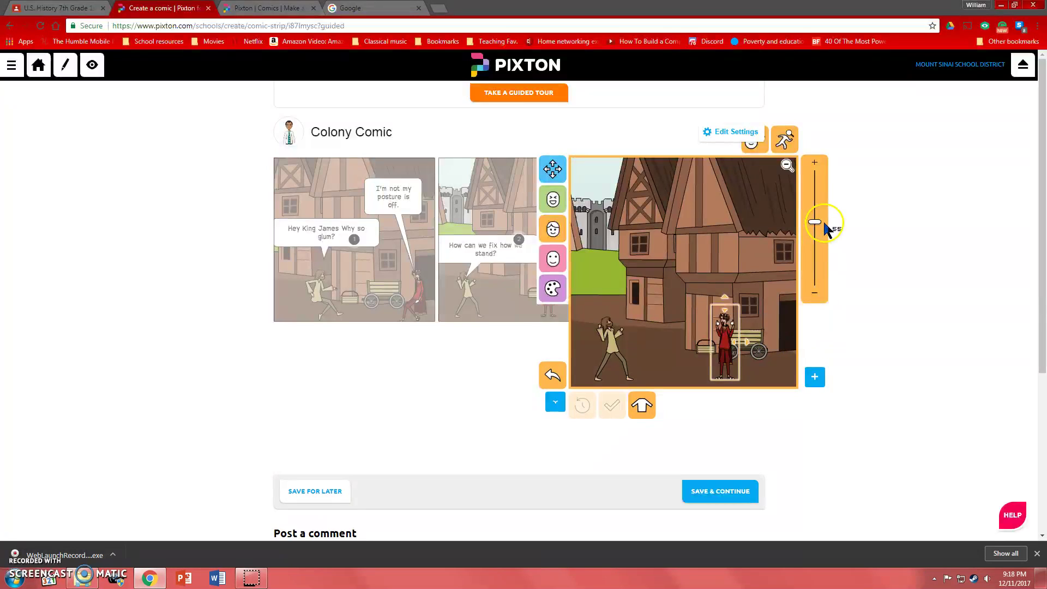
{"action": "left_click_drag", "start_coordinate": [815, 221], "coordinate": [813, 199]}
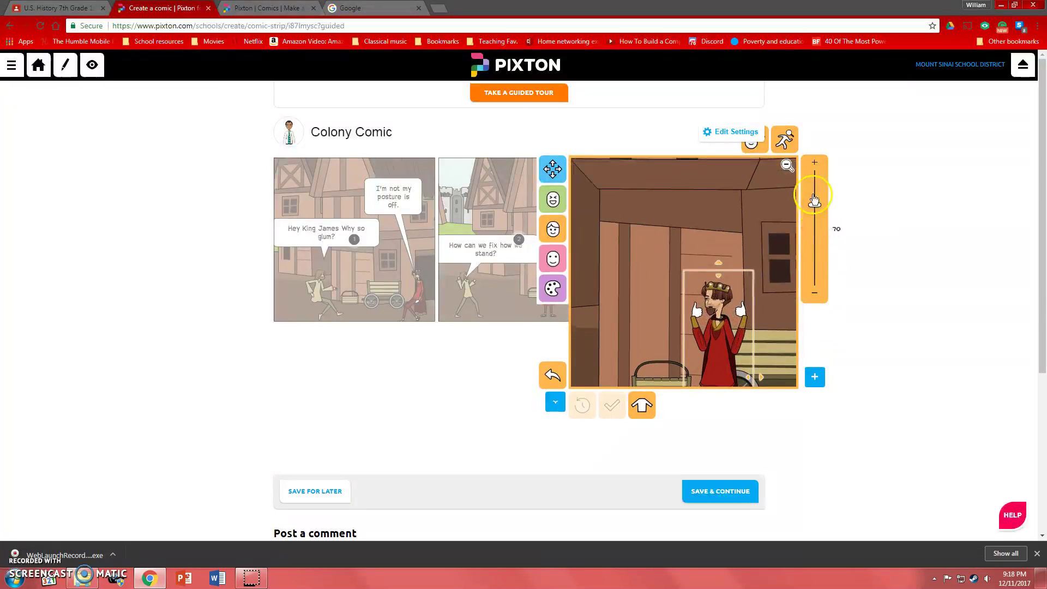
Search the preset expressions for "happy" and apply an open-mouthed smile to the king's face in the third panel.
{"action": "left_click", "coordinate": [757, 149]}
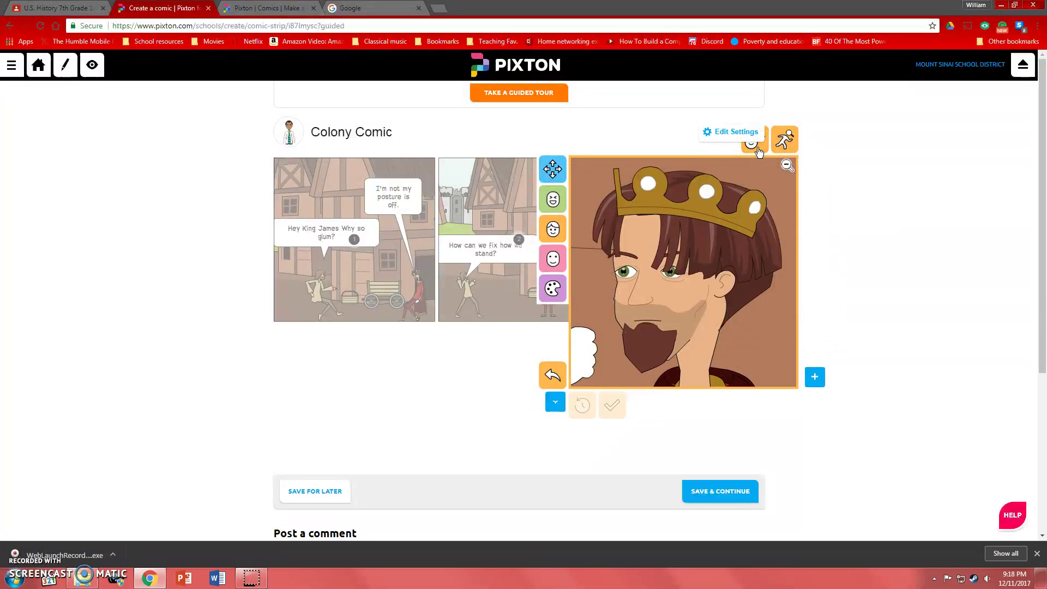
{"action": "left_click", "coordinate": [553, 200]}
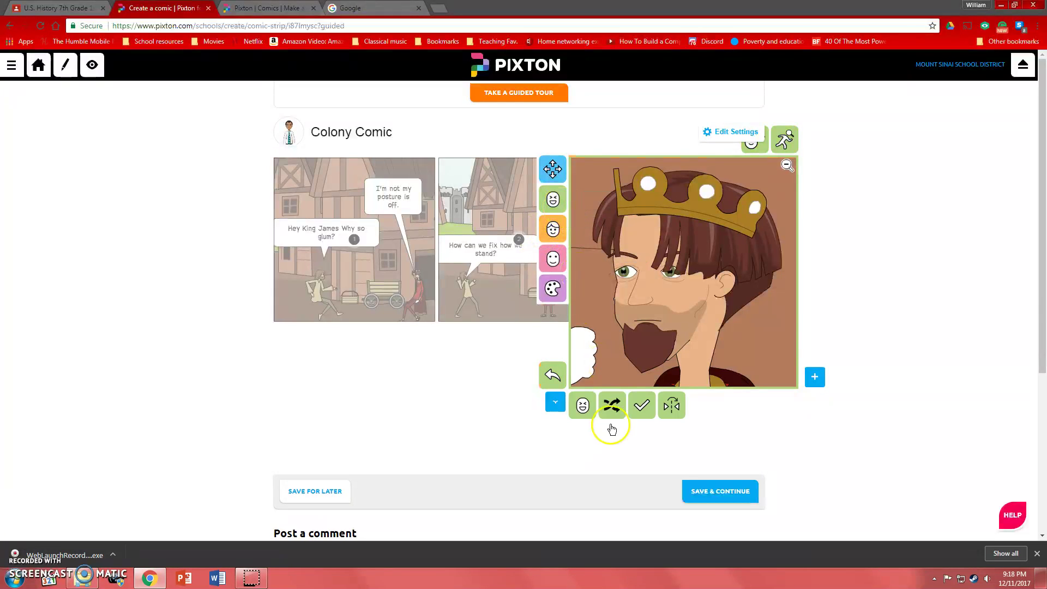
{"action": "left_click", "coordinate": [581, 404]}
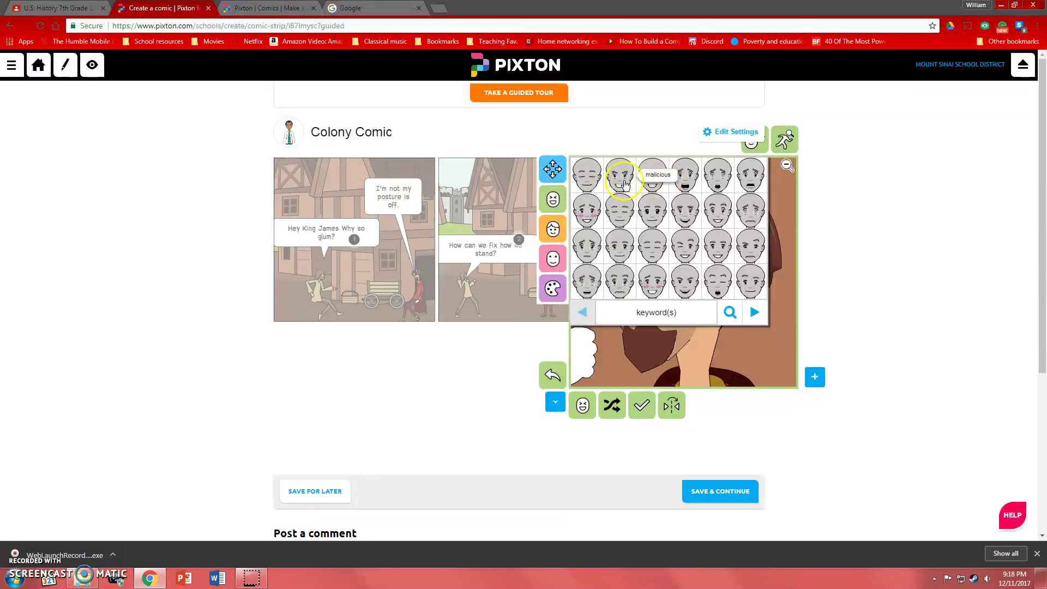
{"action": "left_click", "coordinate": [678, 312]}
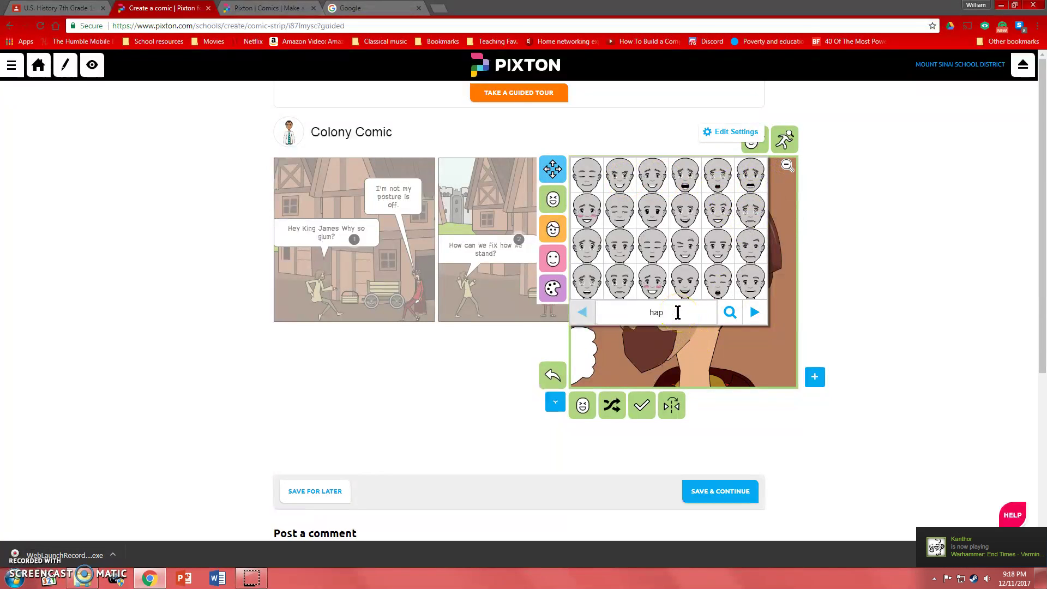
{"action": "key", "text": "Return"}
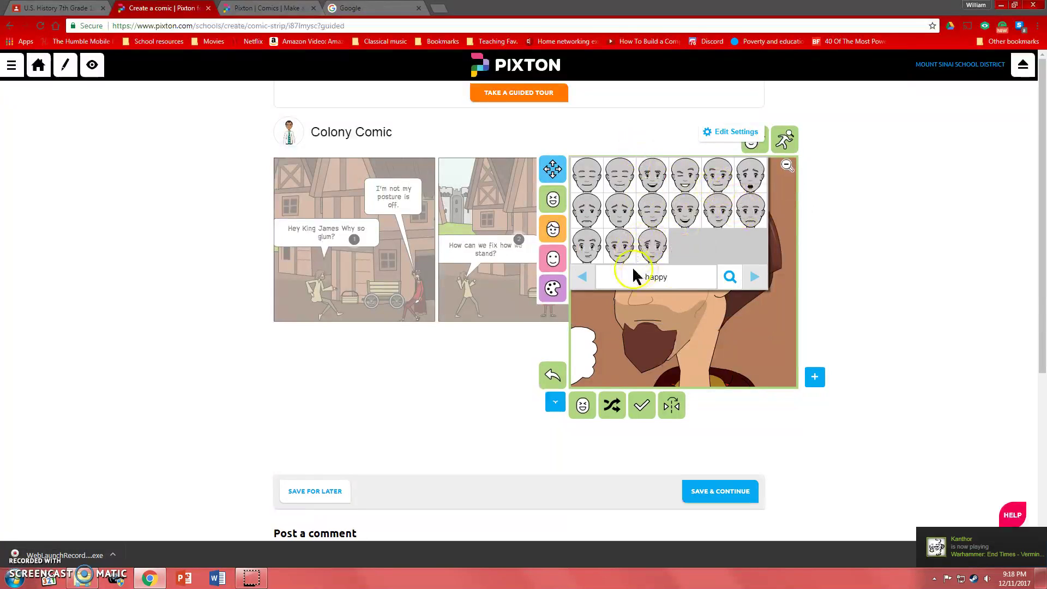
{"action": "left_click", "coordinate": [651, 184]}
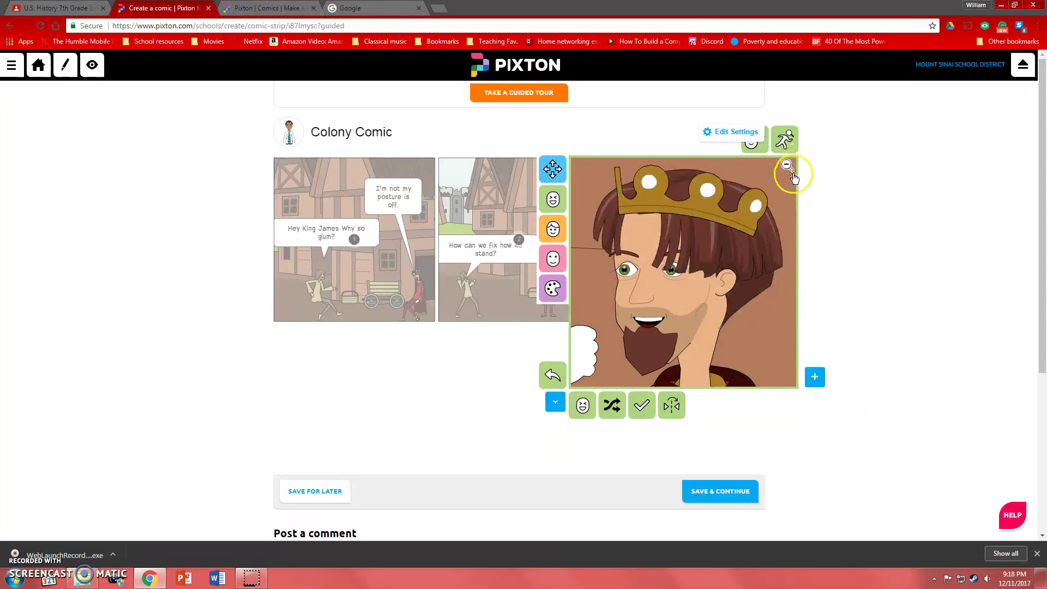
{"action": "left_click", "coordinate": [760, 149]}
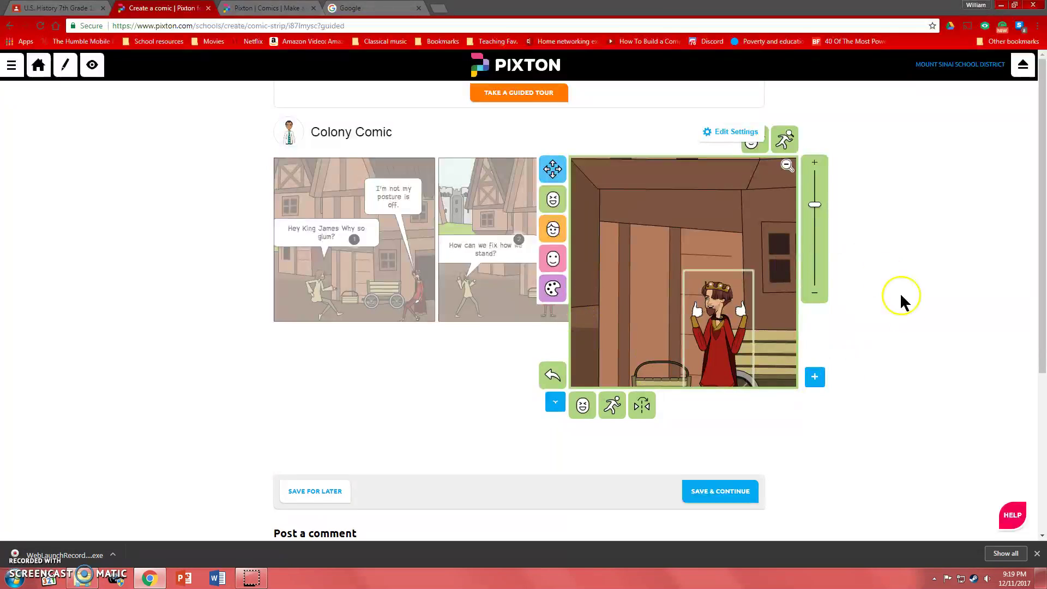
Add a speech bubble reading "I think I figured it out!" to the third panel.
{"action": "left_click", "coordinate": [922, 297]}
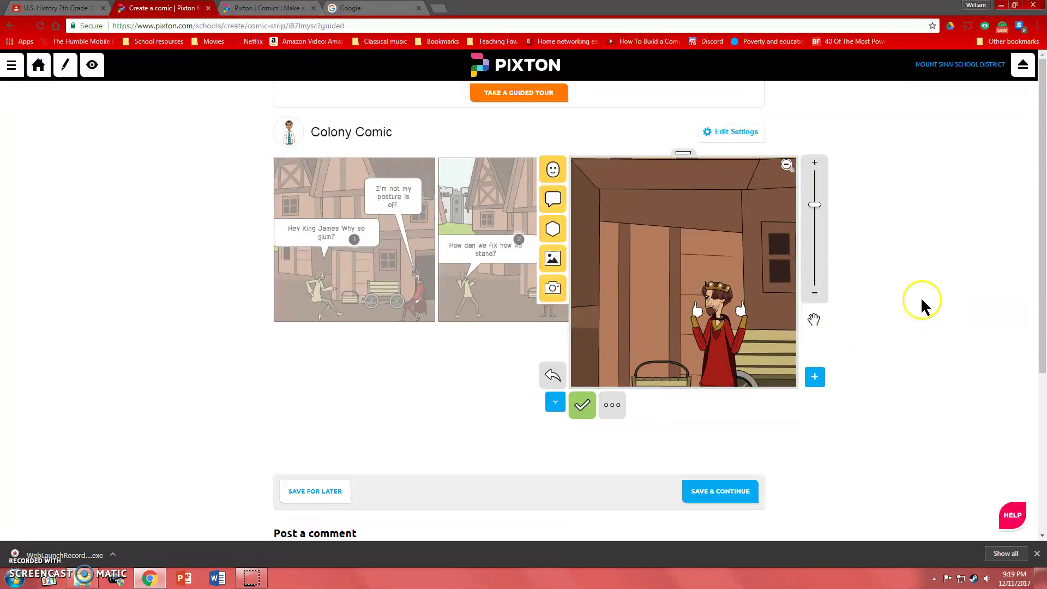
{"action": "left_click", "coordinate": [550, 202]}
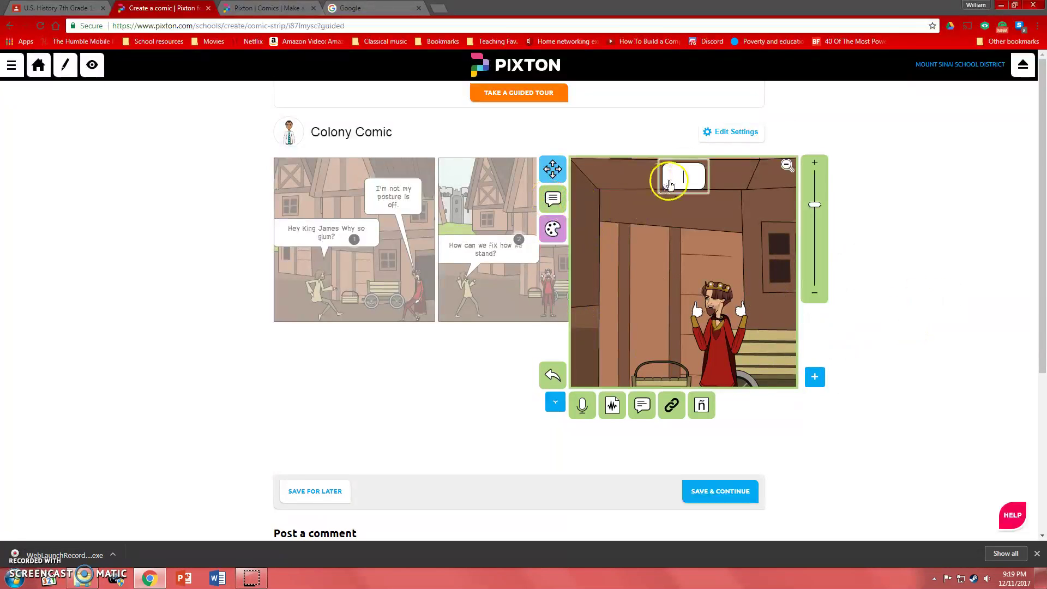
{"action": "type", "text": "I think"}
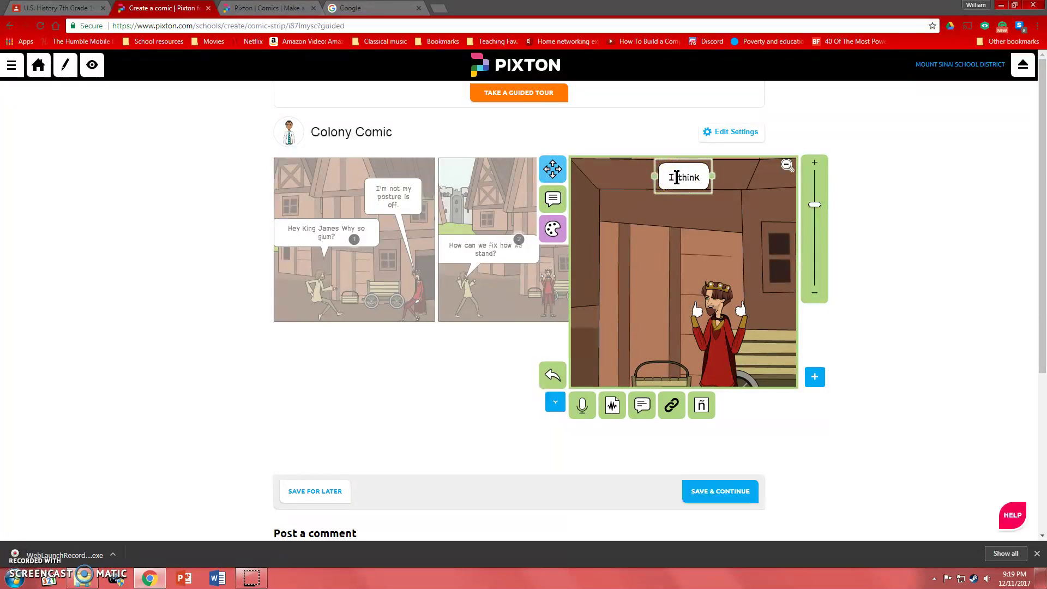
{"action": "type", "text": " I figured it out!"}
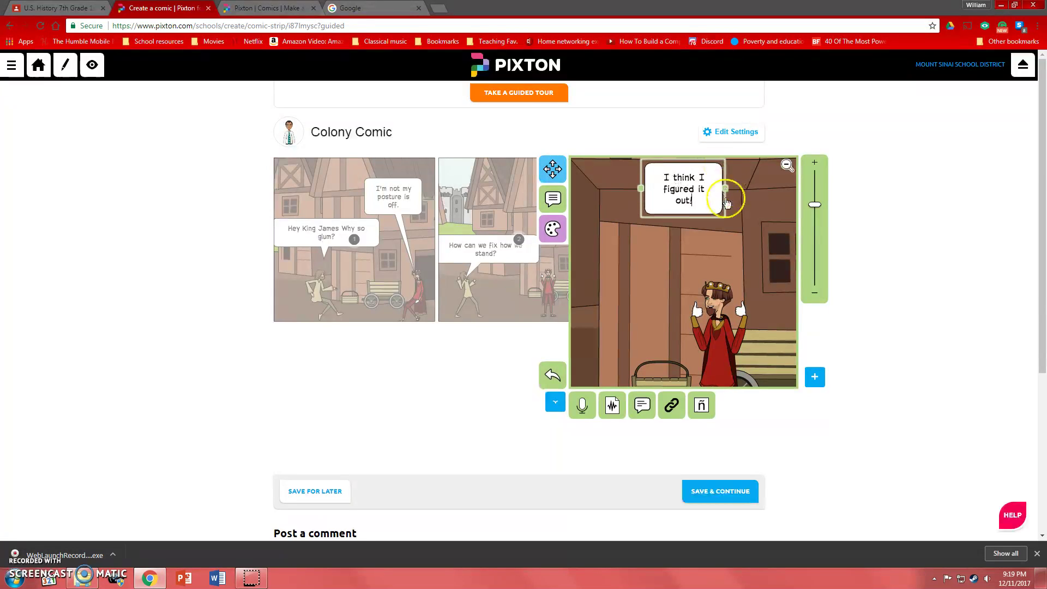
{"action": "left_click", "coordinate": [974, 258]}
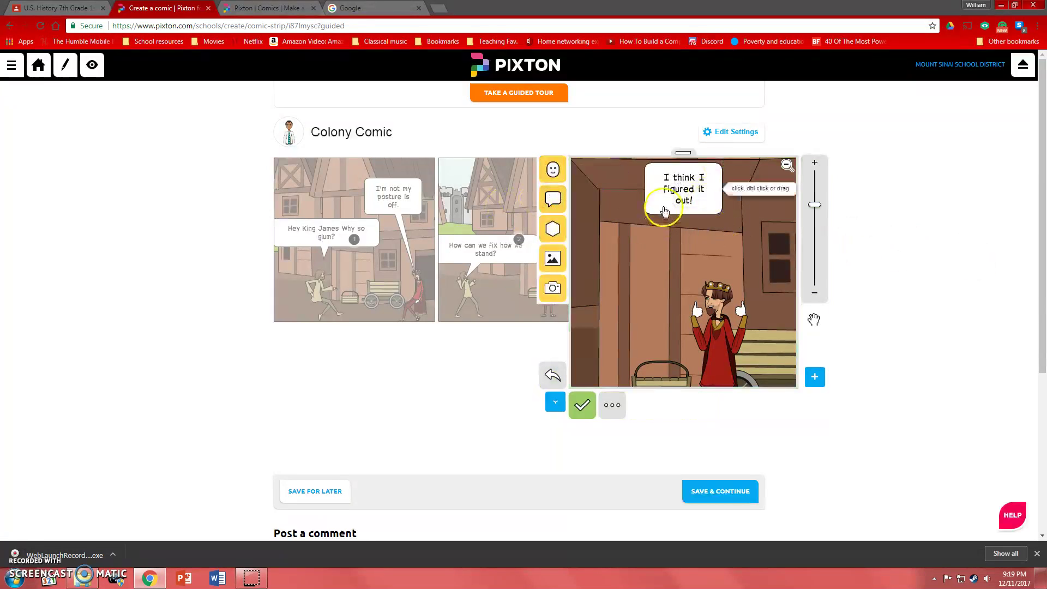
Place the speech bubble above and to the left of the king, point its tail at his mouth, and save the panel.
{"action": "left_click", "coordinate": [664, 211]}
{"action": "mouse_move", "coordinate": [647, 187]}
{"action": "left_mouse_down"}
{"action": "mouse_move", "coordinate": [629, 222]}
{"action": "mouse_move", "coordinate": [715, 227]}
{"action": "mouse_move", "coordinate": [618, 227]}
{"action": "mouse_move", "coordinate": [711, 306]}
{"action": "left_mouse_up"}
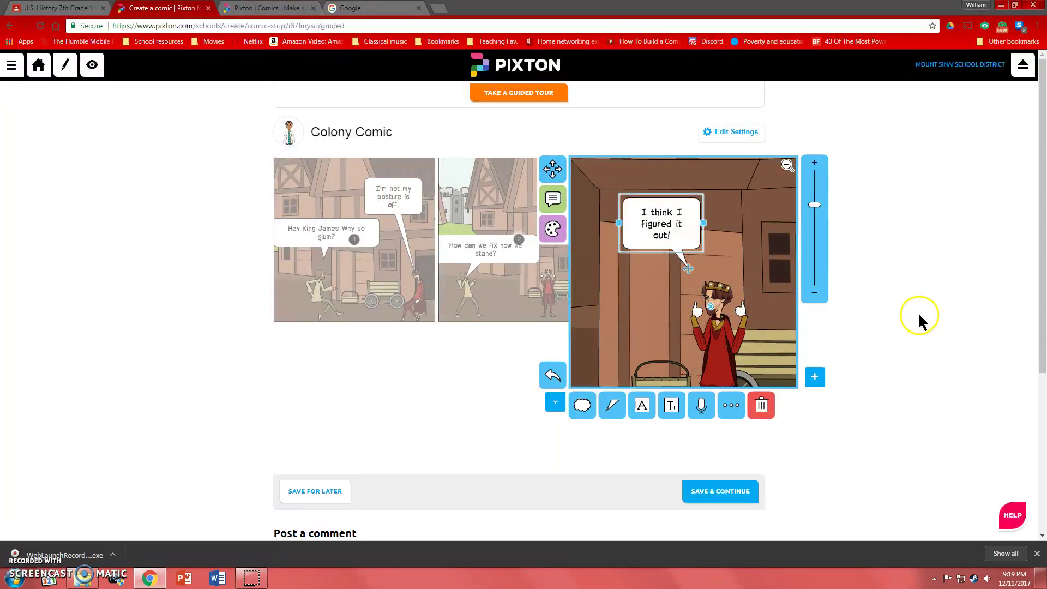
{"action": "left_click_drag", "start_coordinate": [689, 267], "coordinate": [711, 308]}
{"action": "left_click", "coordinate": [875, 322]}
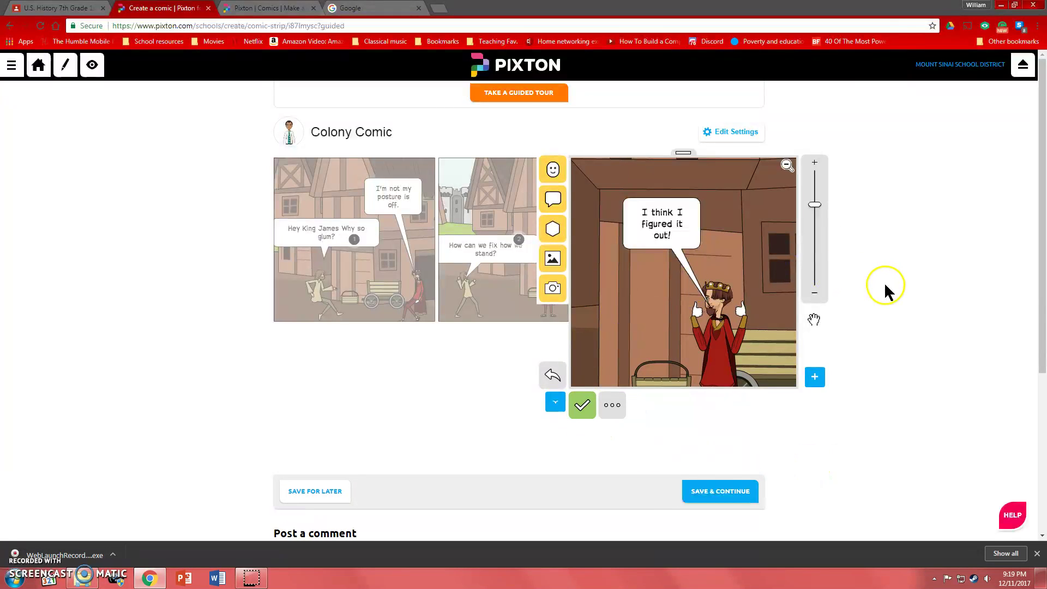
{"action": "left_click", "coordinate": [582, 406]}
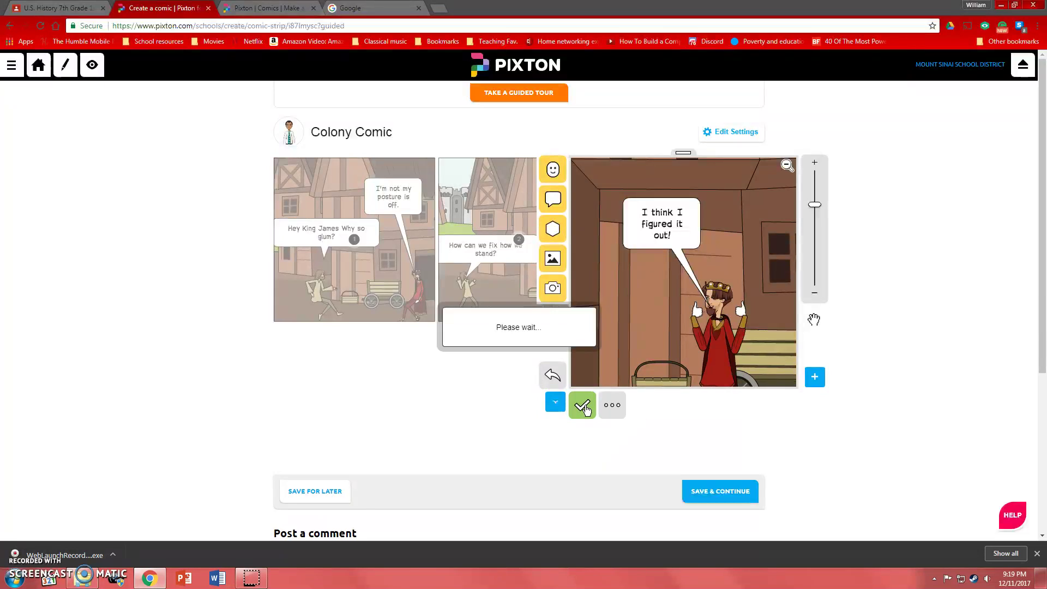